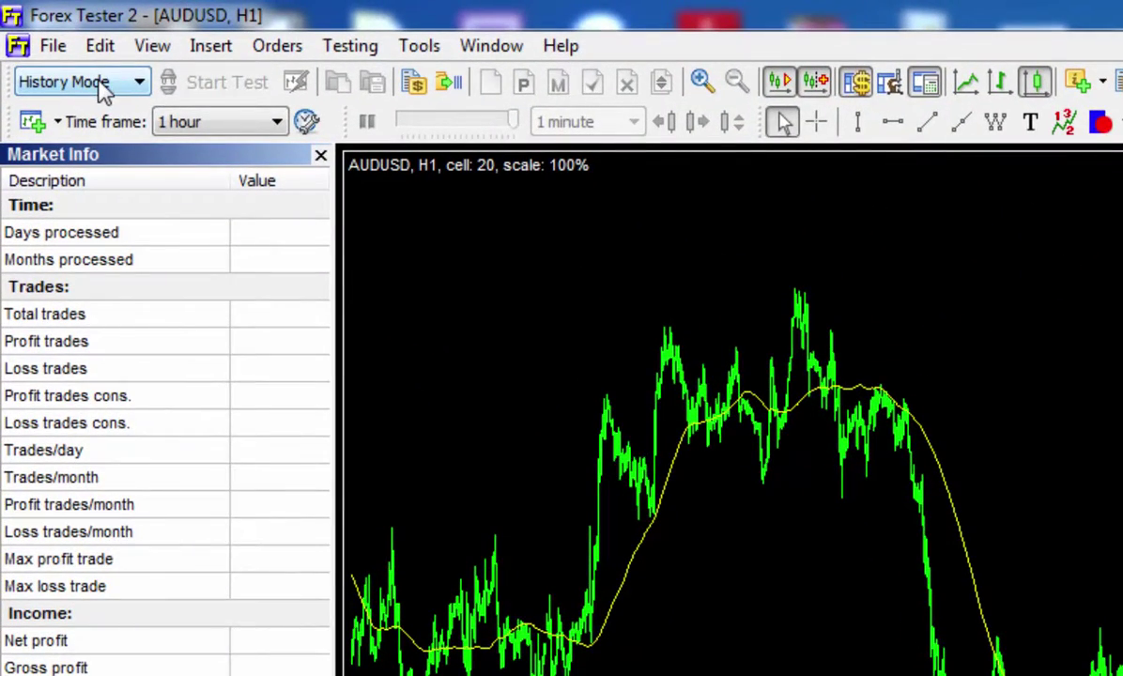
Reopen the program mode list and leave History Mode as the working mode.
{"action": "left_click", "coordinate": [106, 87]}
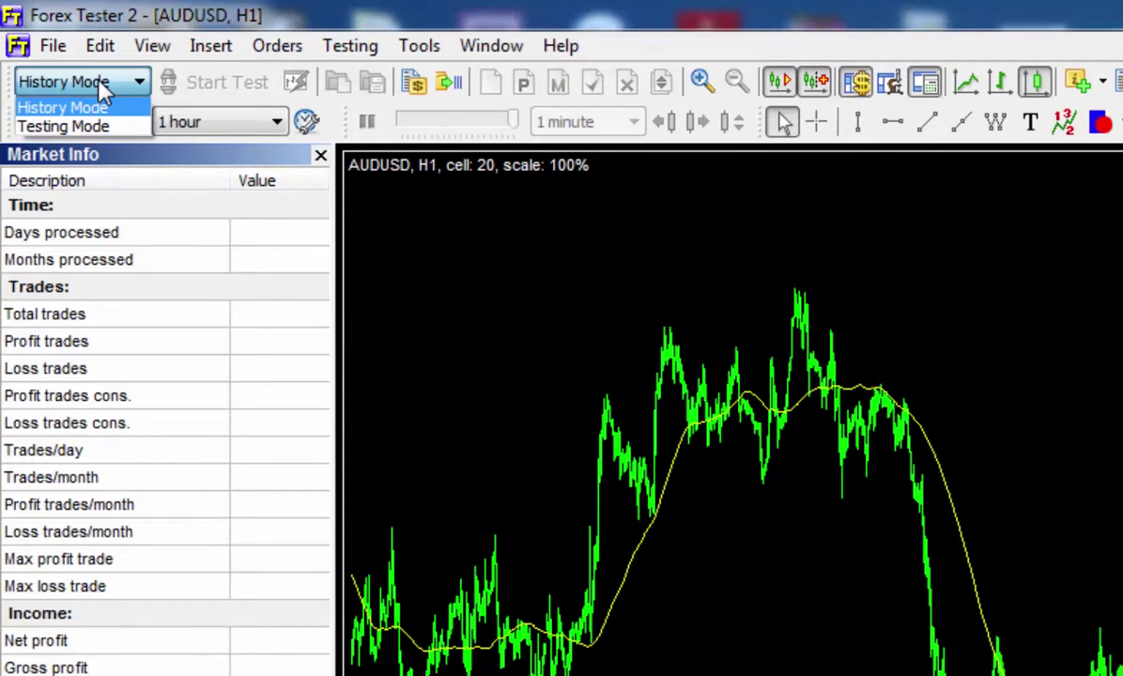
{"action": "left_click", "coordinate": [104, 87]}
In the Data Center, tick EURUSD and accept its properties (spread 30, swaps 0.2000/-1.1500).
{"action": "left_click", "coordinate": [52, 45]}
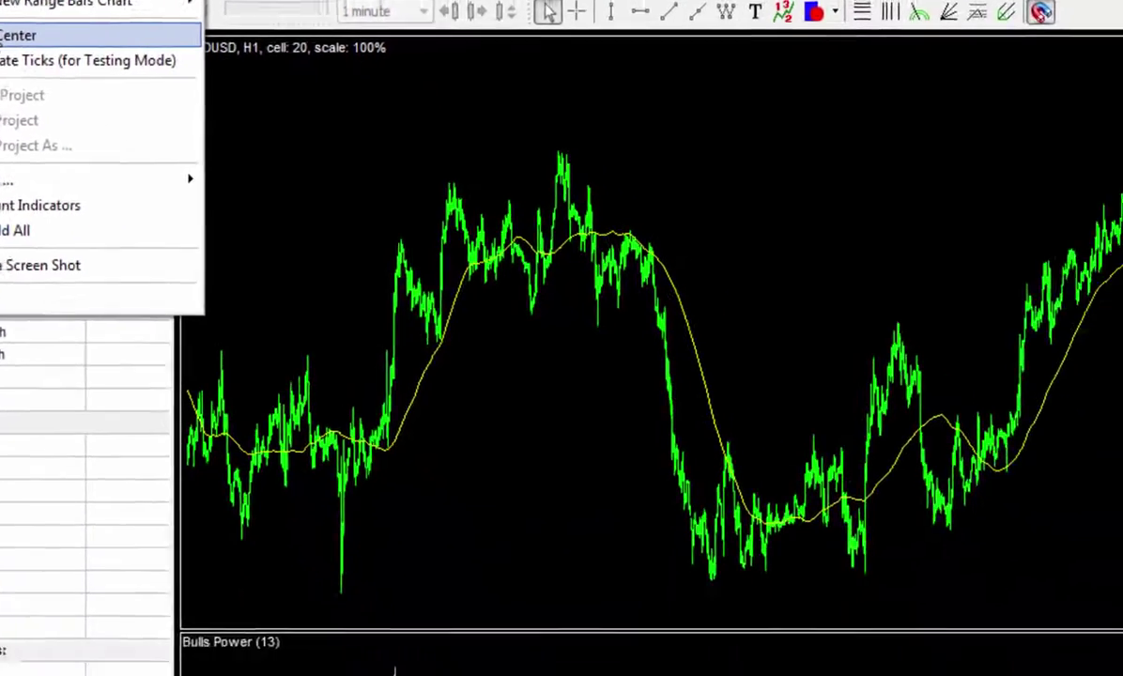
{"action": "left_click", "coordinate": [82, 150]}
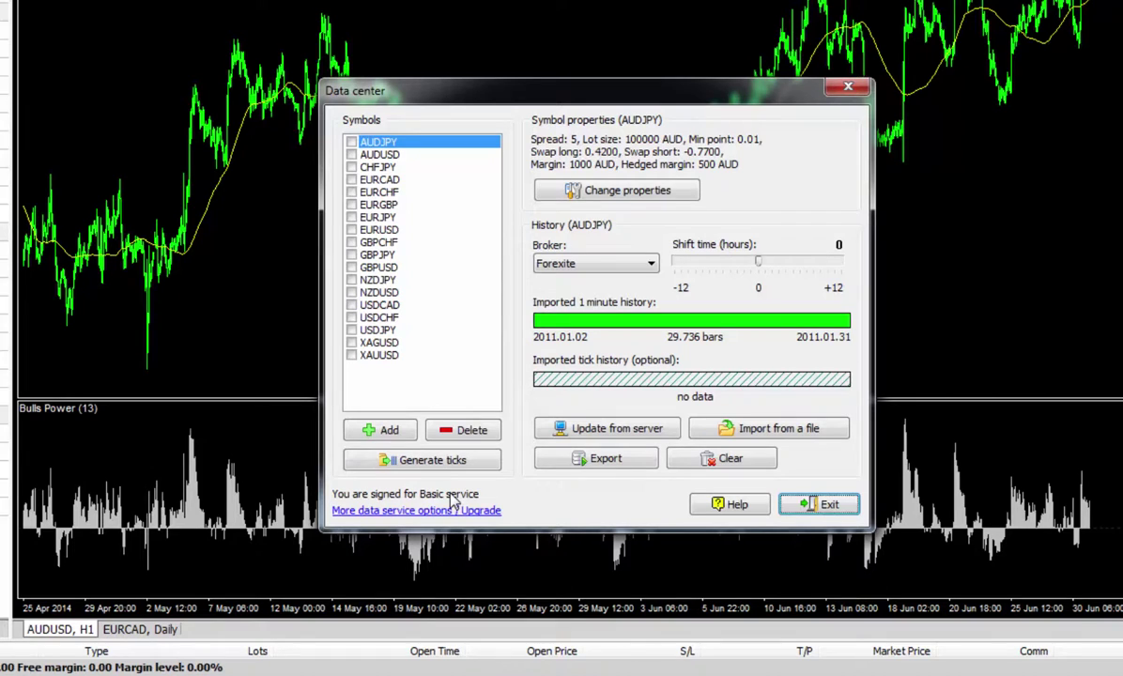
{"action": "left_click", "coordinate": [356, 230]}
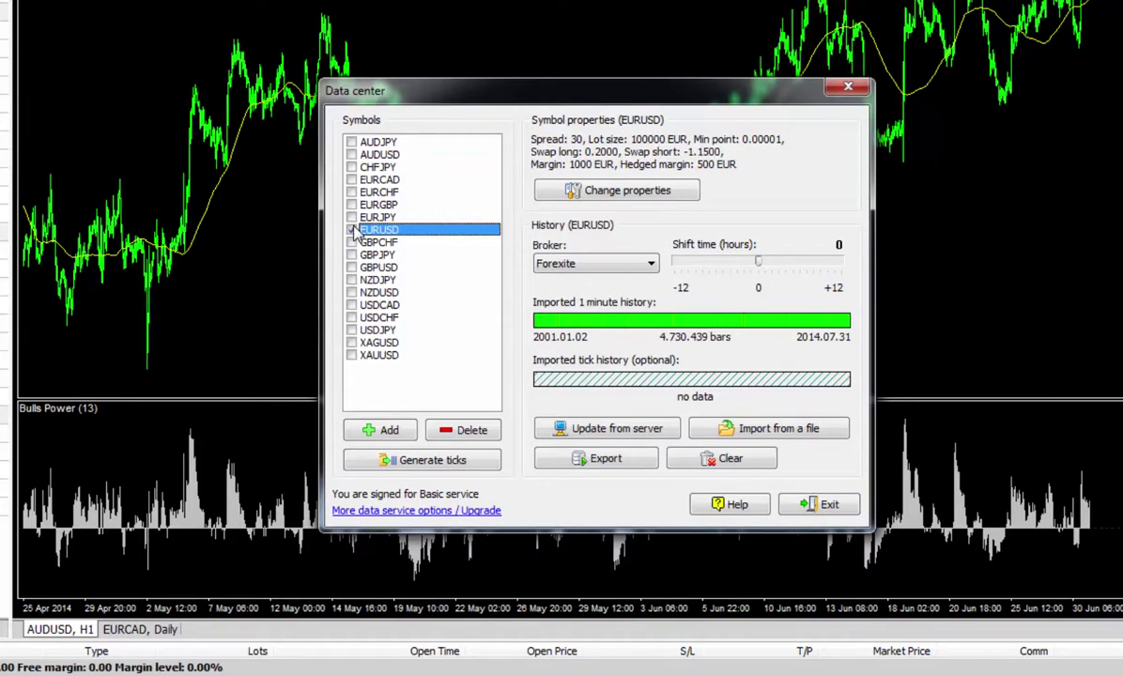
{"action": "left_click", "coordinate": [351, 230]}
{"action": "left_click", "coordinate": [549, 187]}
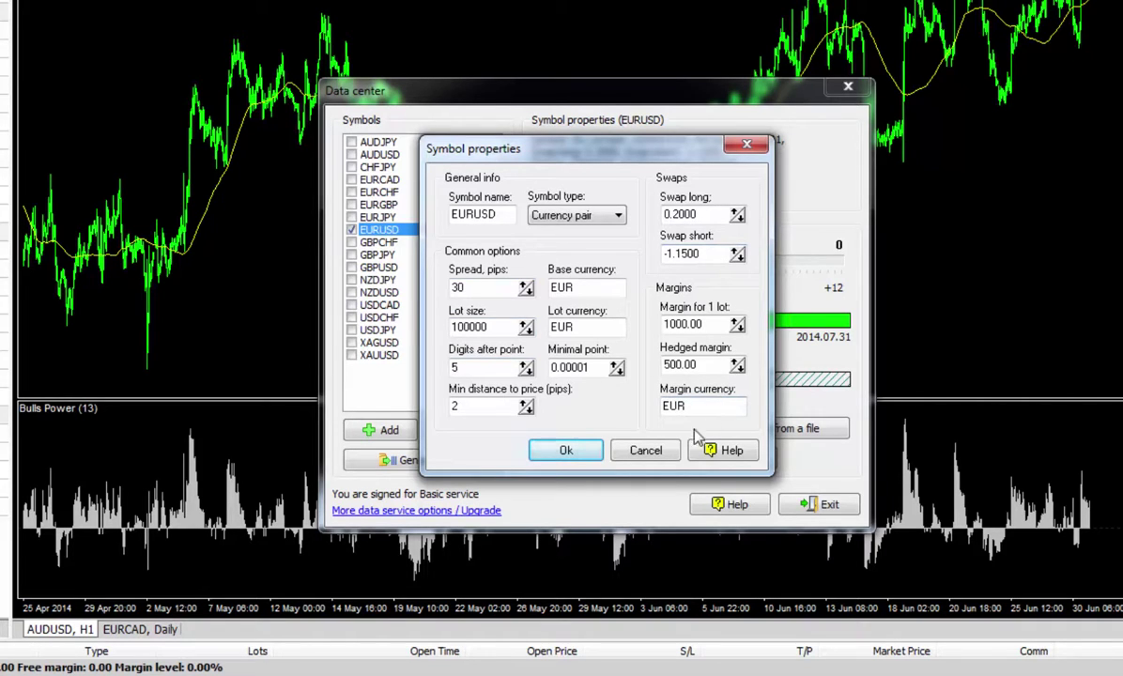
{"action": "left_click", "coordinate": [566, 451]}
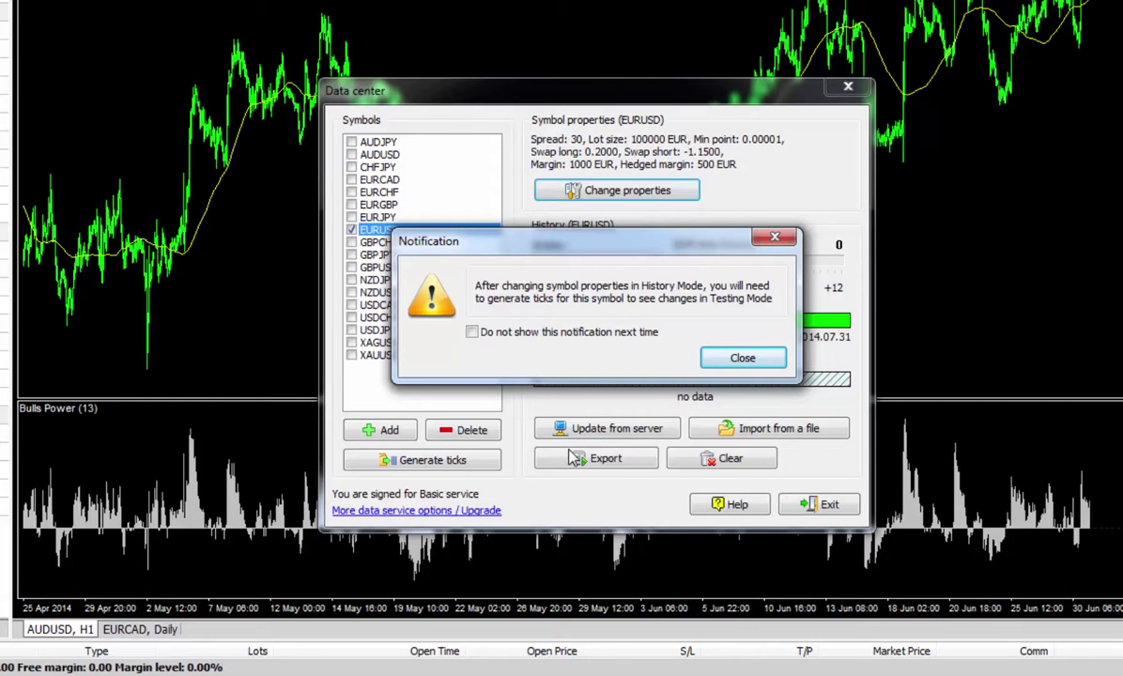
Download part of the EURUSD server history, setting the start date to 01/01/2001.
{"action": "left_click", "coordinate": [730, 360]}
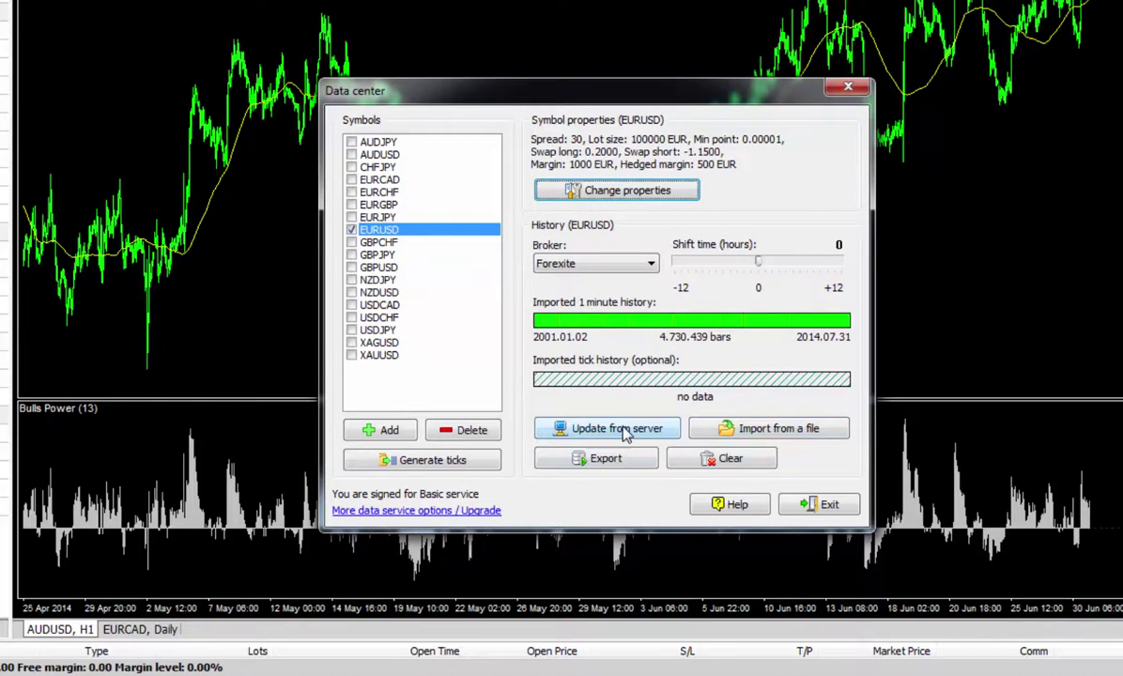
{"action": "left_click", "coordinate": [582, 428]}
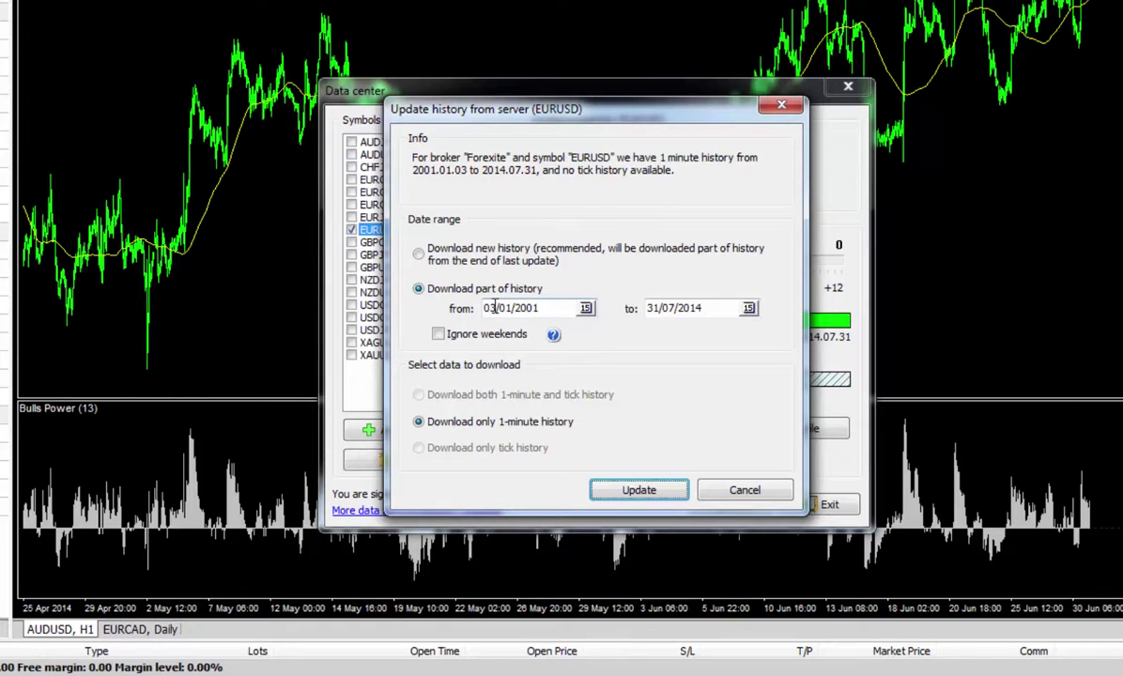
{"action": "left_click", "coordinate": [499, 308]}
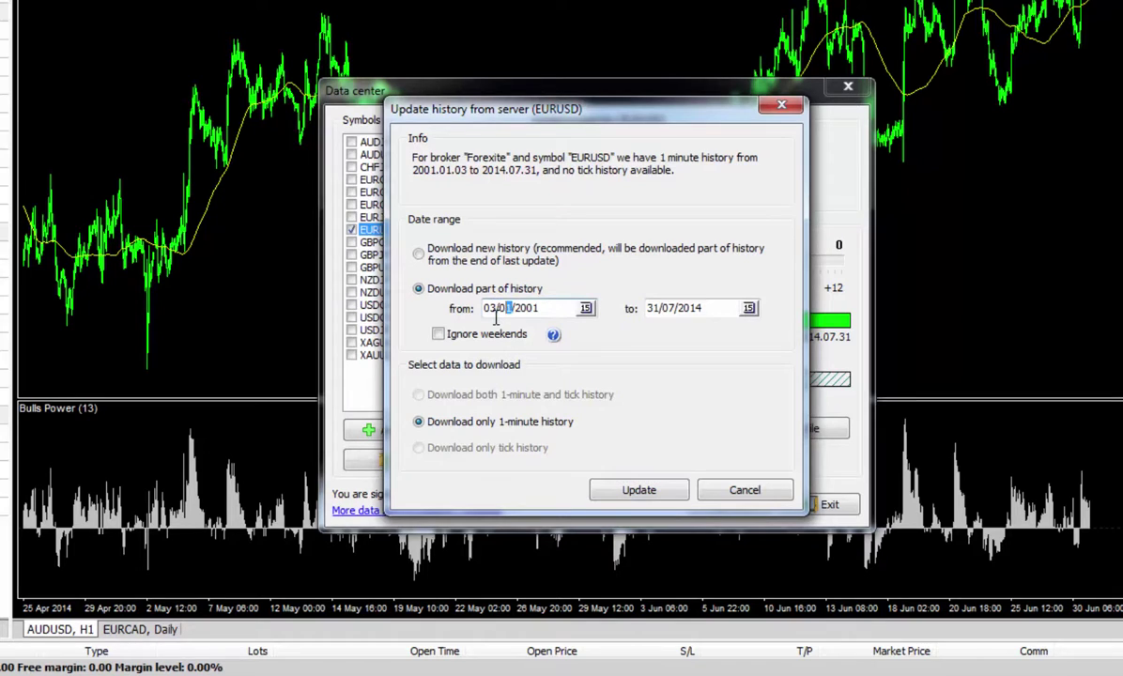
{"action": "key", "text": "Left"}
{"action": "type", "text": "1"}
{"action": "left_click", "coordinate": [616, 492]}
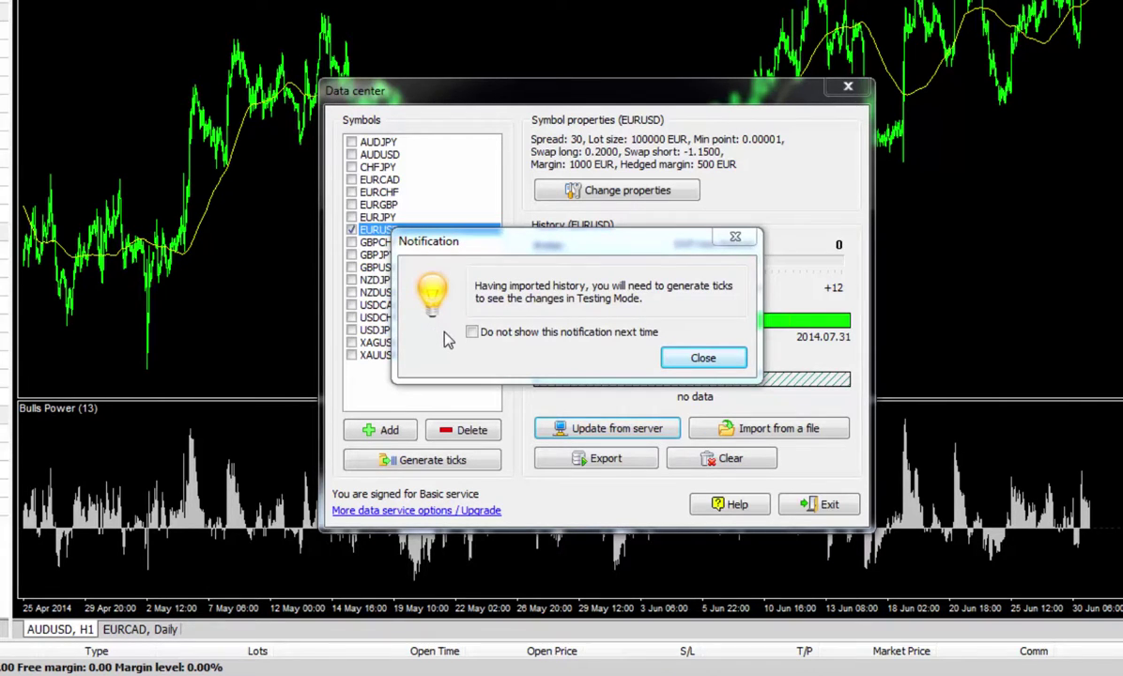
Generate EURUSD ticks with the Open/High/Low/Close method for 01/01/2000 to 07/08/2014.
{"action": "left_click", "coordinate": [704, 359]}
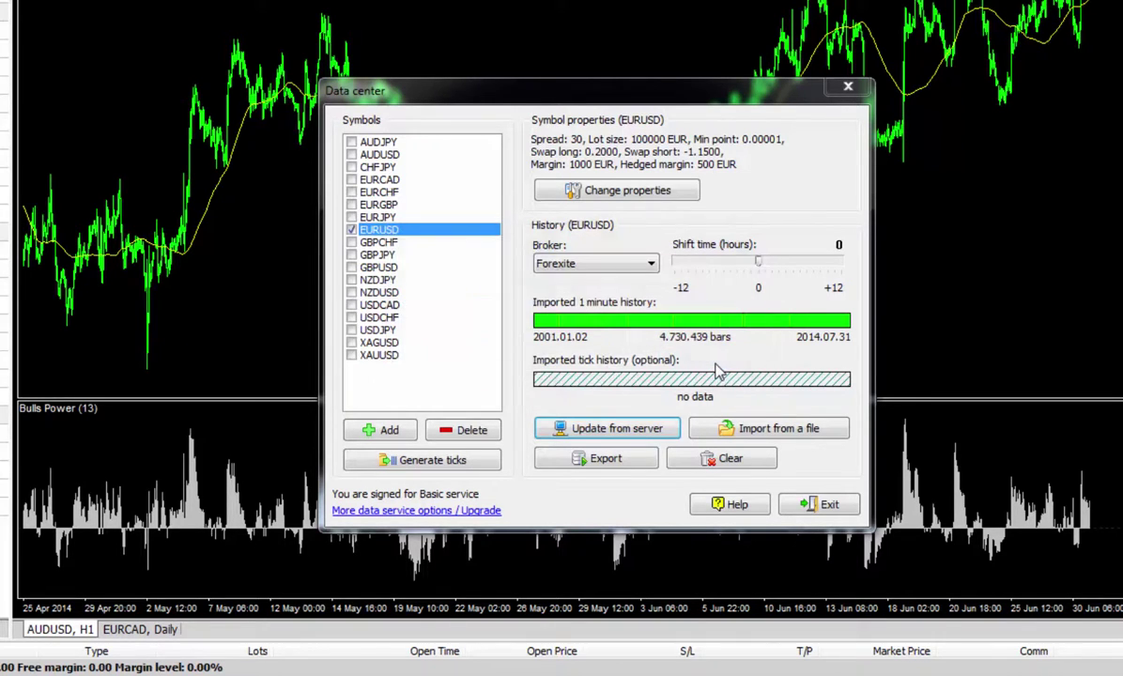
{"action": "left_click", "coordinate": [424, 469]}
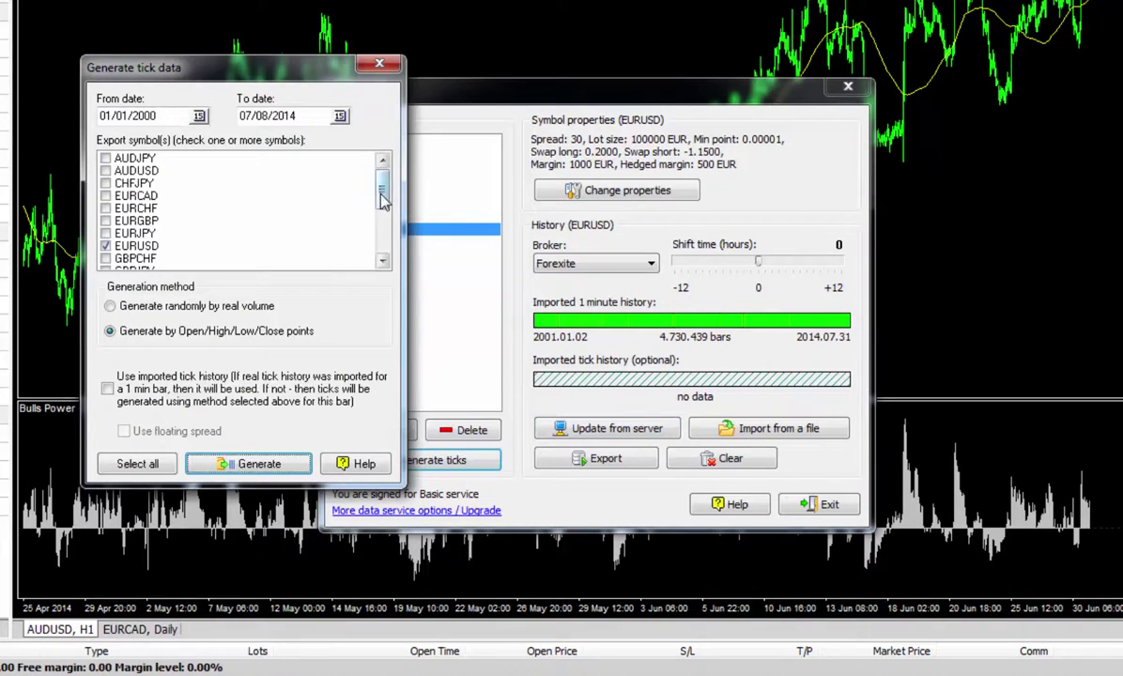
{"action": "left_click_drag", "start_coordinate": [382, 192], "coordinate": [382, 211]}
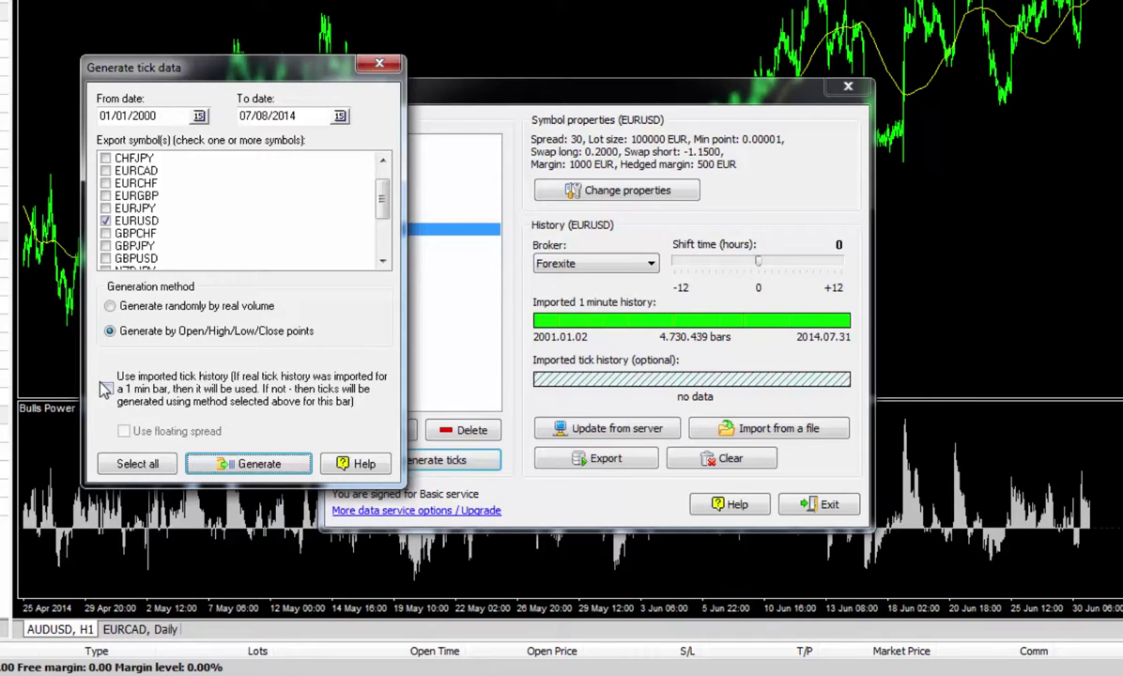
{"action": "left_click", "coordinate": [241, 464]}
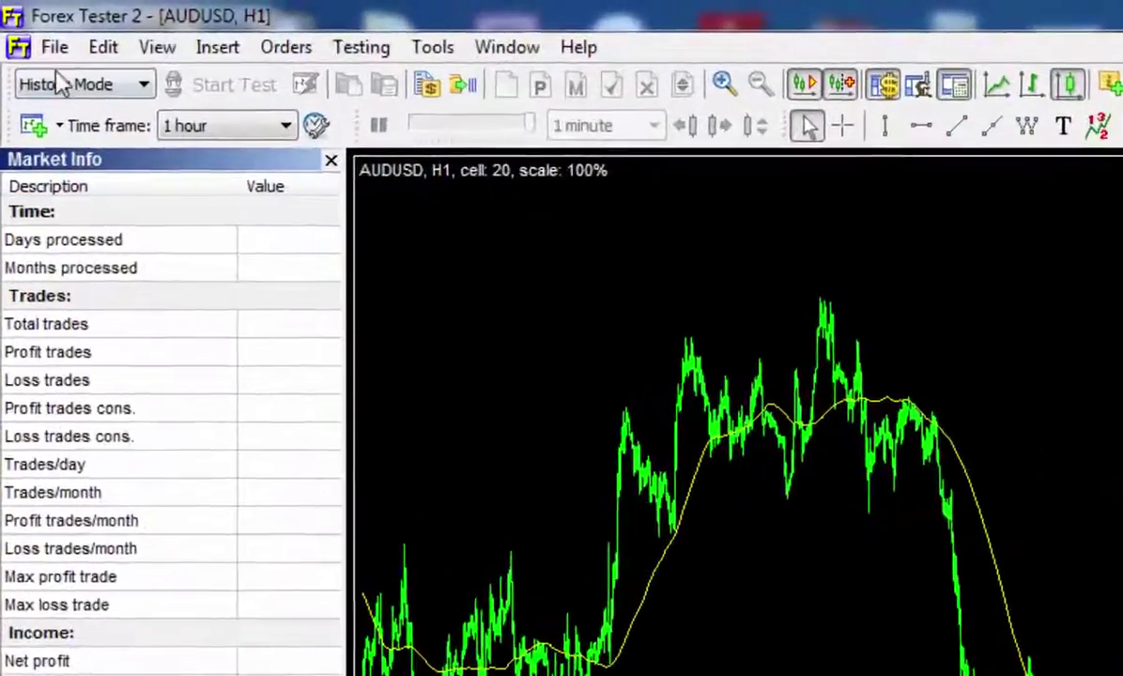
Reopen the Data Center, glance at the bar export options, then exit.
{"action": "left_click", "coordinate": [53, 47]}
{"action": "left_click", "coordinate": [153, 188]}
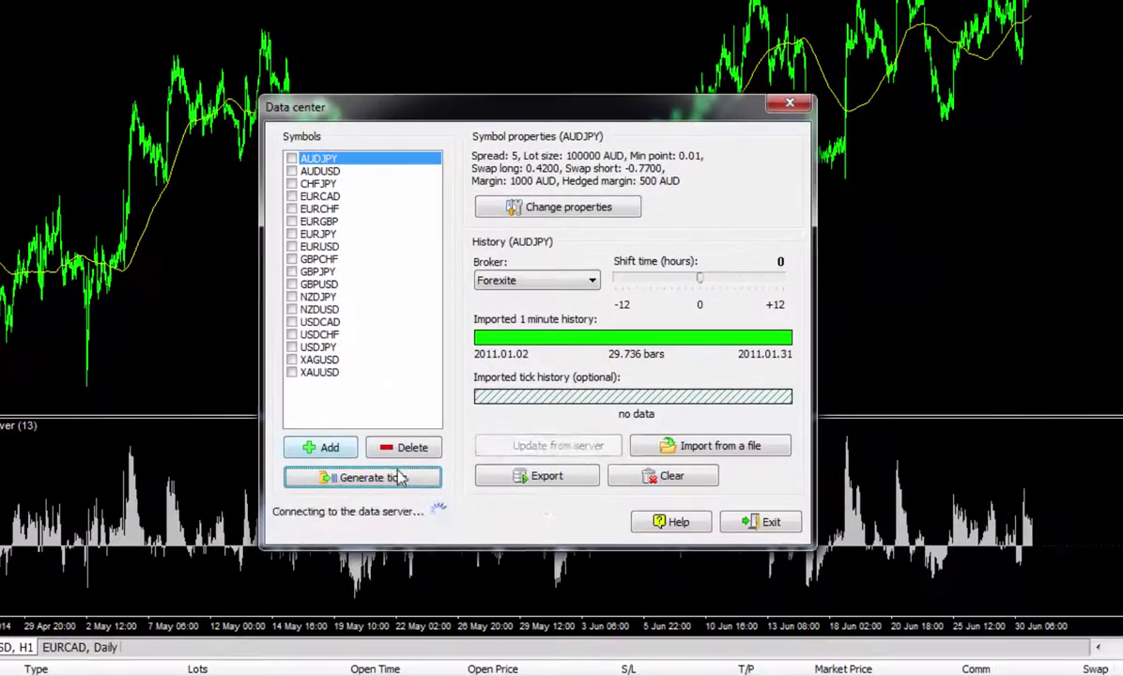
{"action": "left_click", "coordinate": [533, 477]}
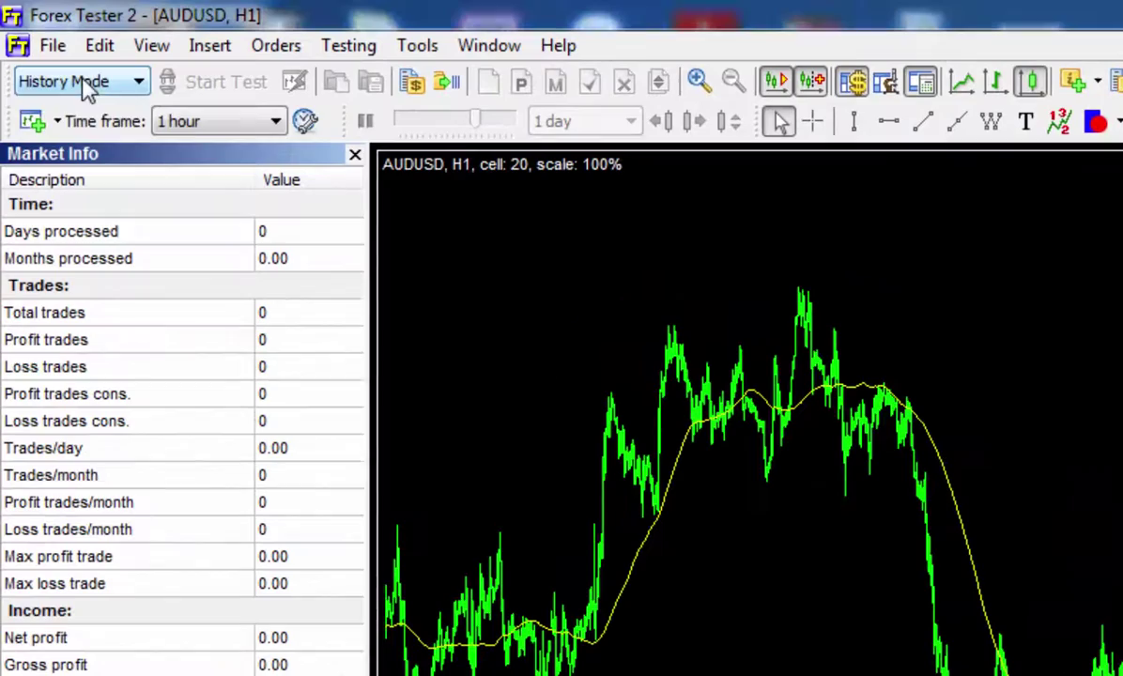
Switch to Testing Mode, dismiss the welcome notice, and open a new EURUSD daily chart.
{"action": "left_click", "coordinate": [51, 51]}
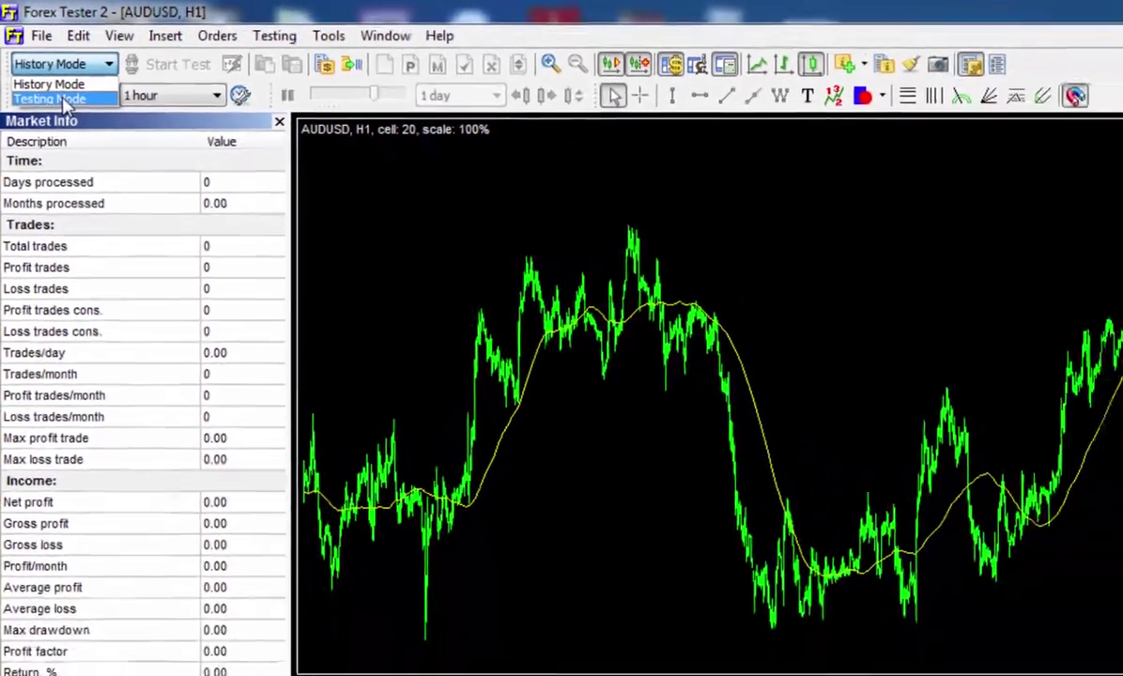
{"action": "left_click", "coordinate": [81, 127]}
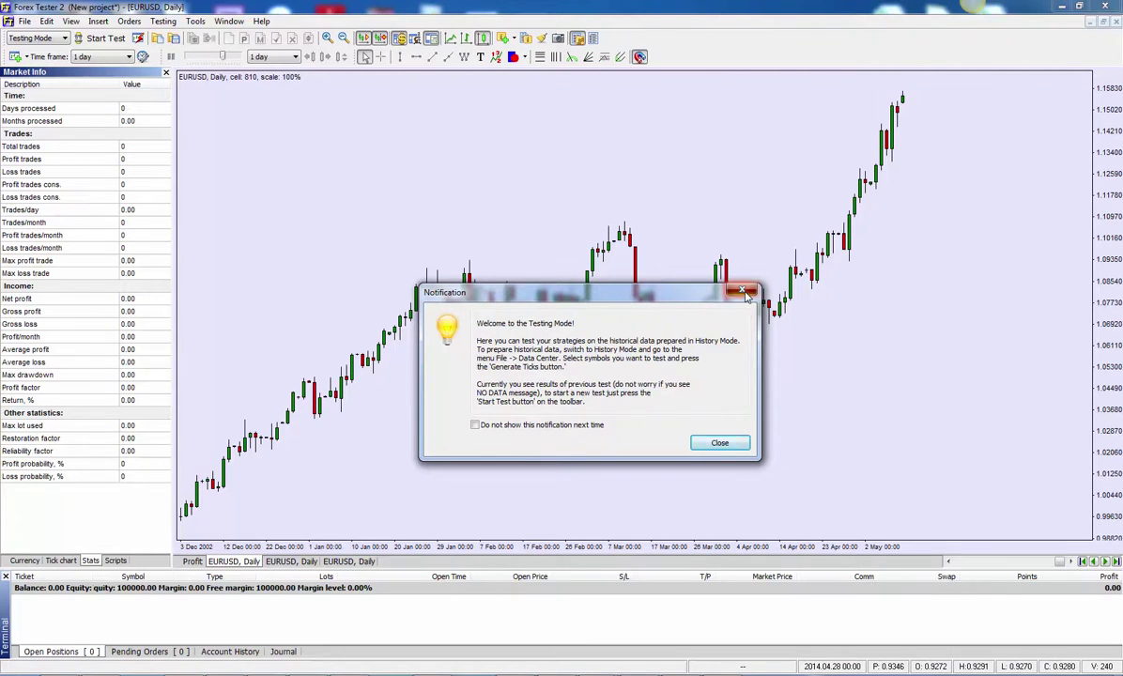
{"action": "left_click", "coordinate": [745, 294]}
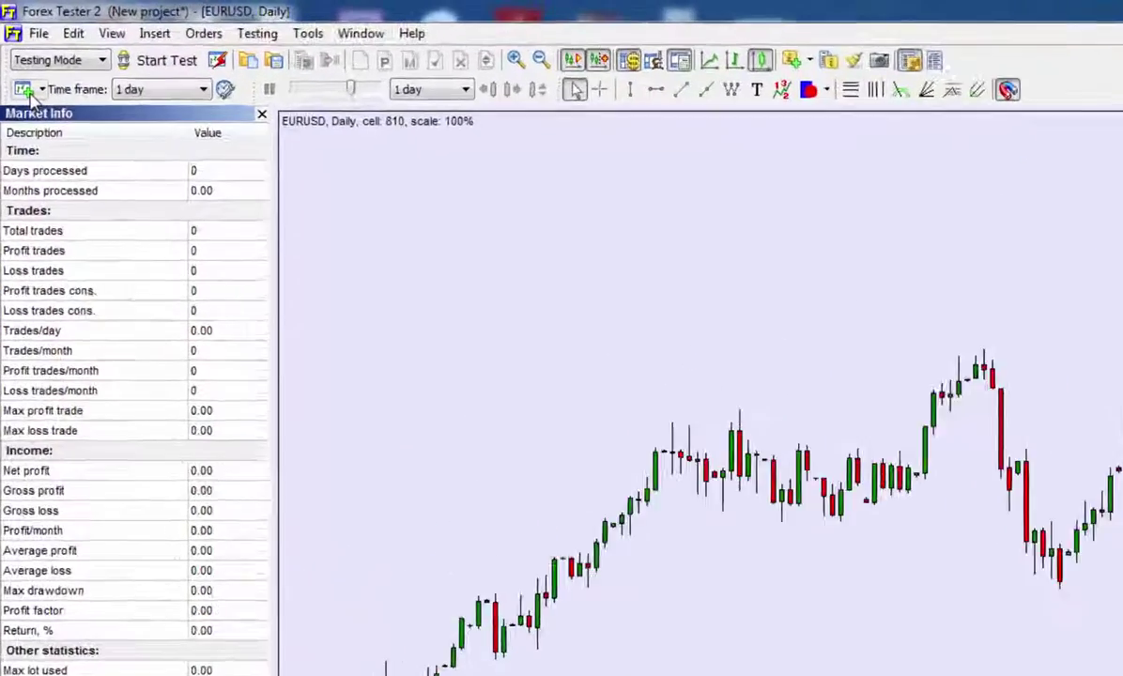
{"action": "left_click", "coordinate": [30, 97]}
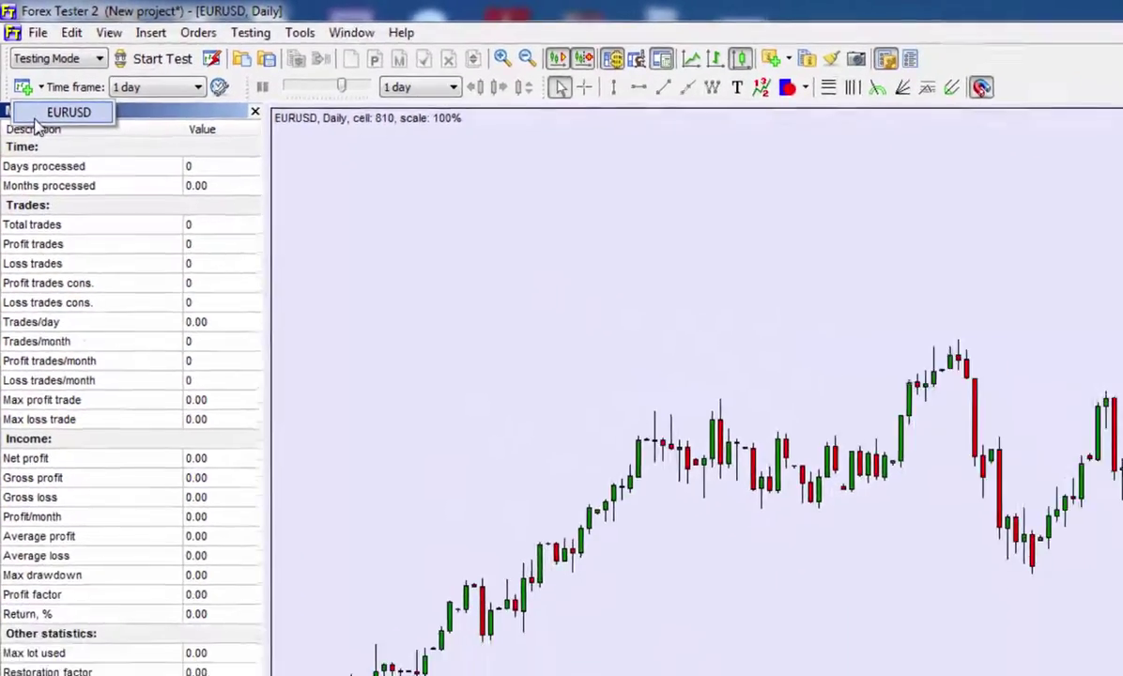
{"action": "left_click", "coordinate": [54, 159]}
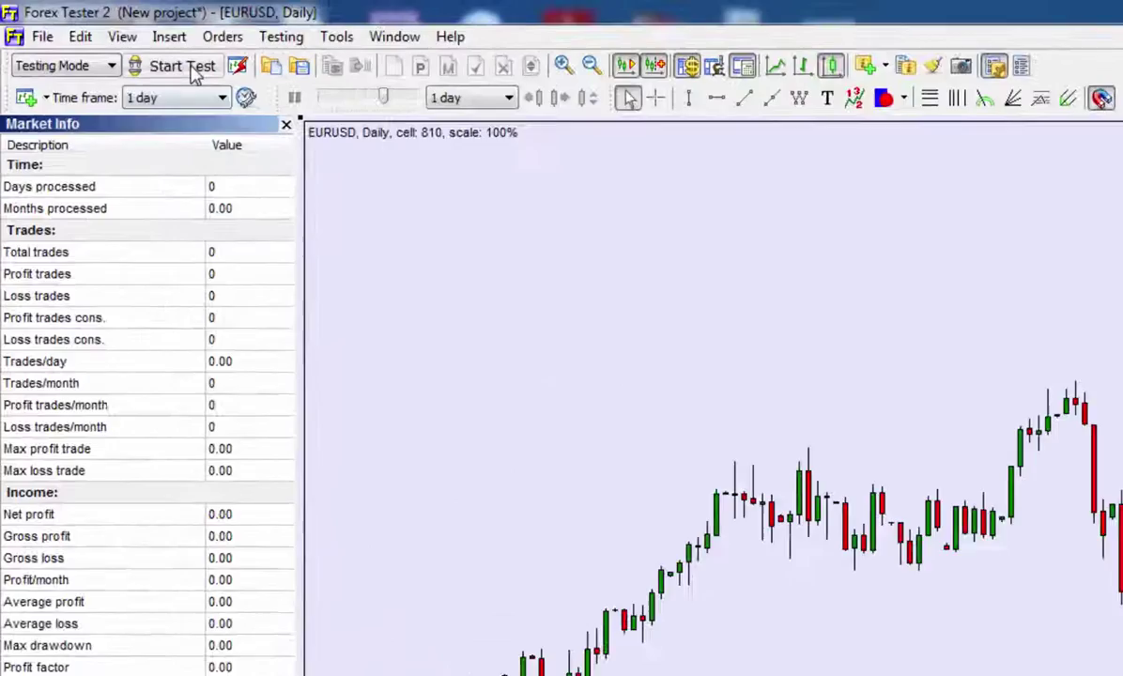
Start testing from 24/01/2002 with 387 preload days and answer the save-project prompt.
{"action": "left_click", "coordinate": [186, 66]}
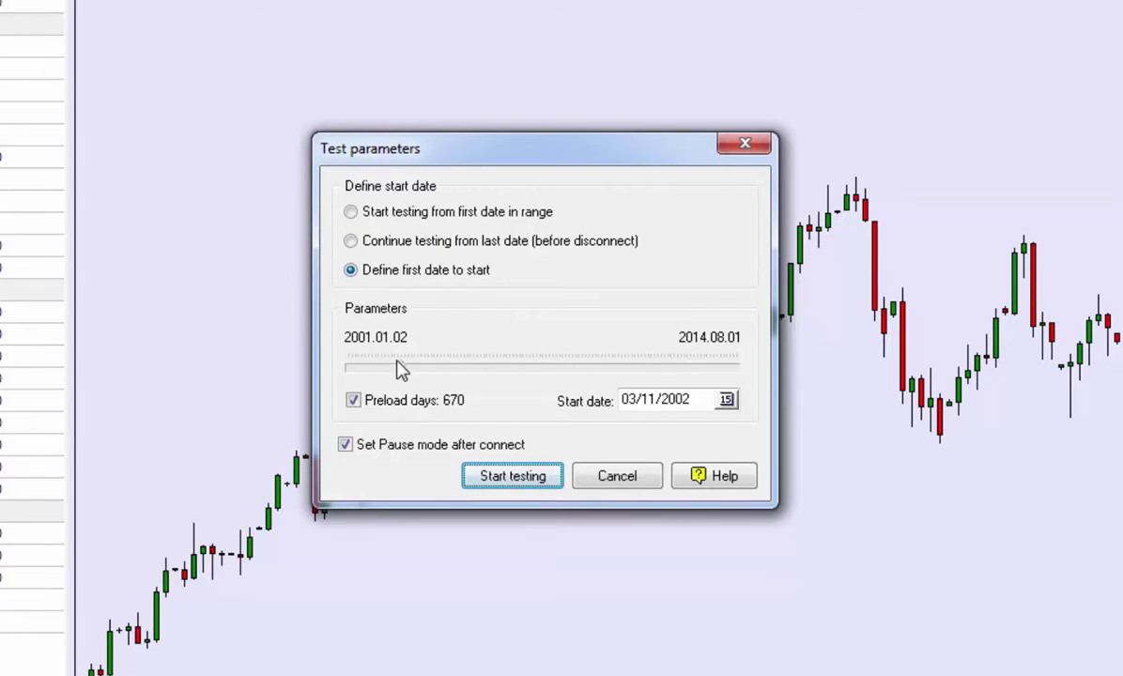
{"action": "mouse_move", "coordinate": [400, 367]}
{"action": "left_mouse_down"}
{"action": "mouse_move", "coordinate": [419, 374]}
{"action": "mouse_move", "coordinate": [379, 370]}
{"action": "left_mouse_up"}
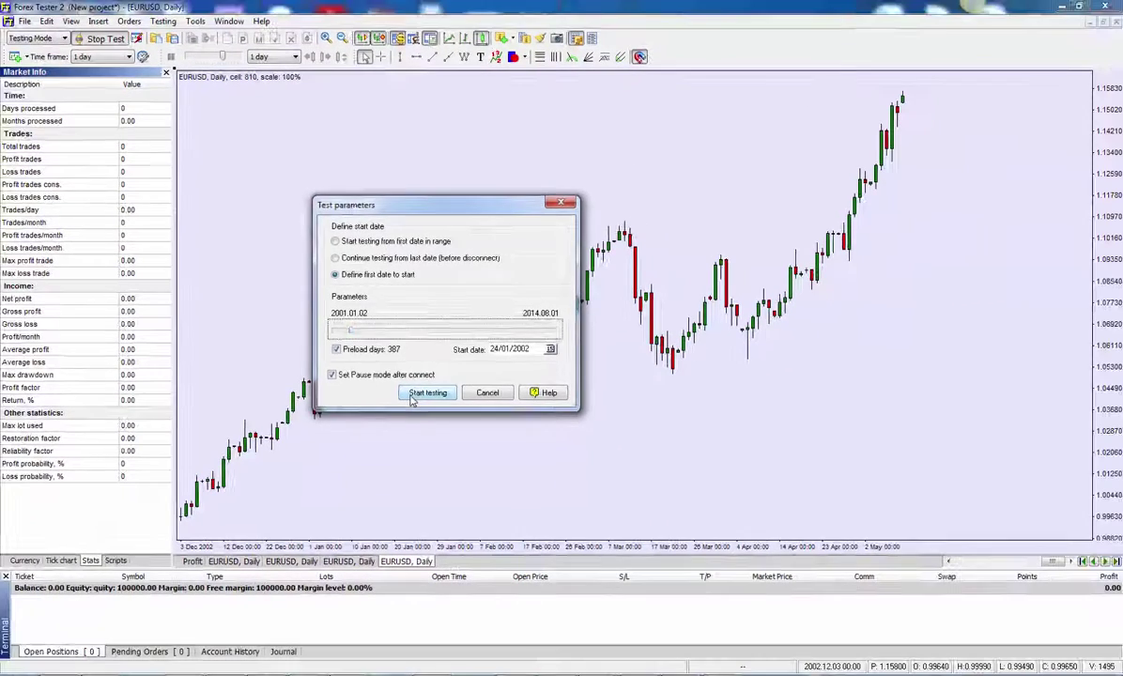
{"action": "left_click", "coordinate": [428, 393]}
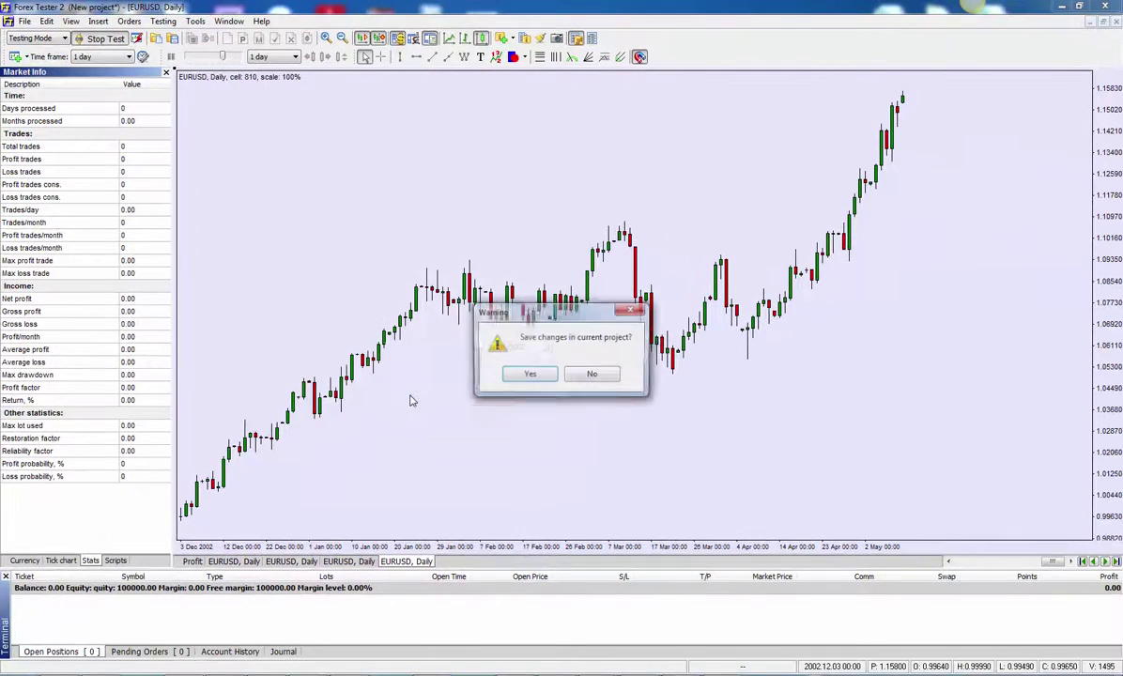
{"action": "left_click", "coordinate": [531, 371]}
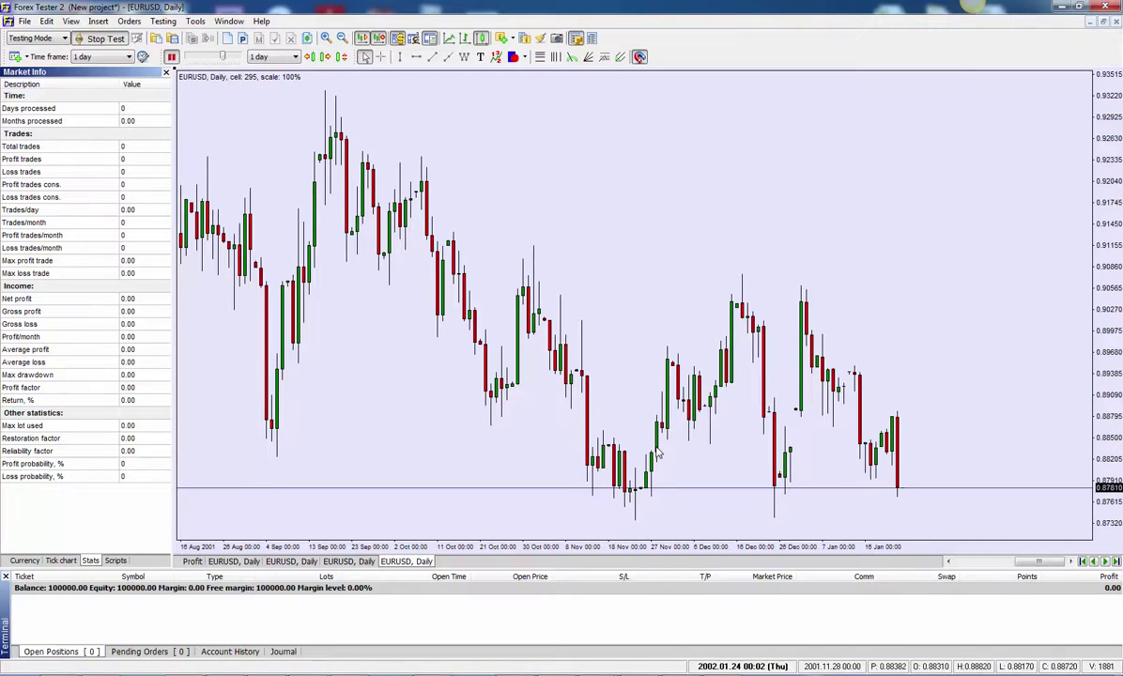
Review the chart's display and colour scheme options, then close them with Ok.
{"action": "right_click", "coordinate": [583, 188]}
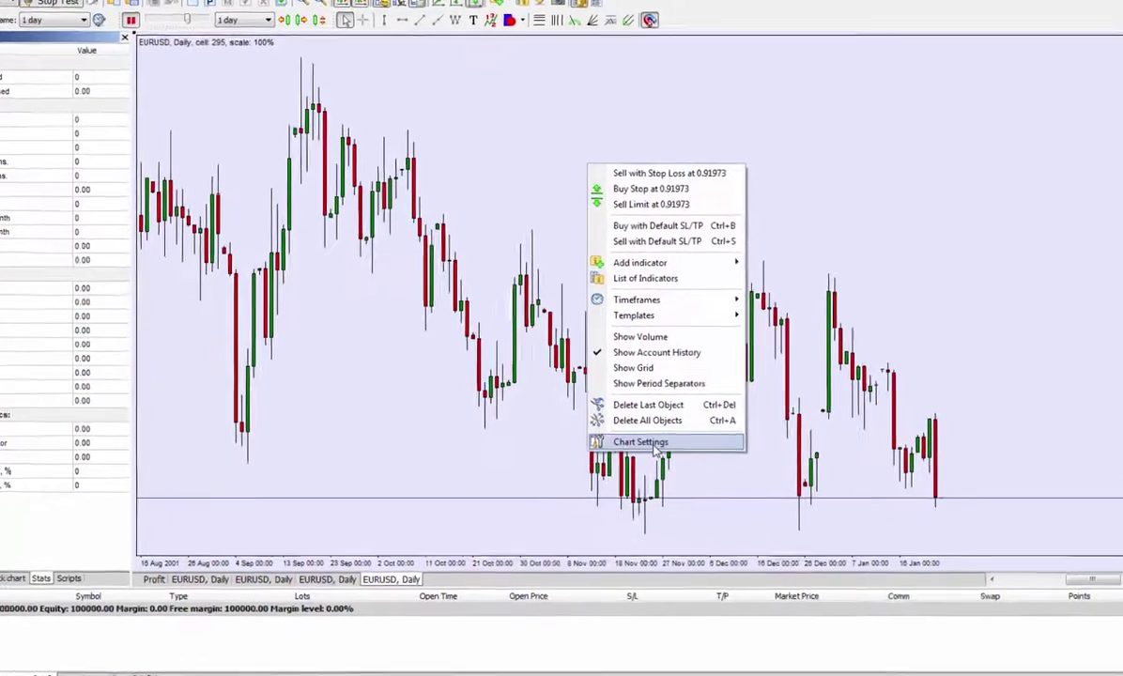
{"action": "left_click", "coordinate": [631, 437]}
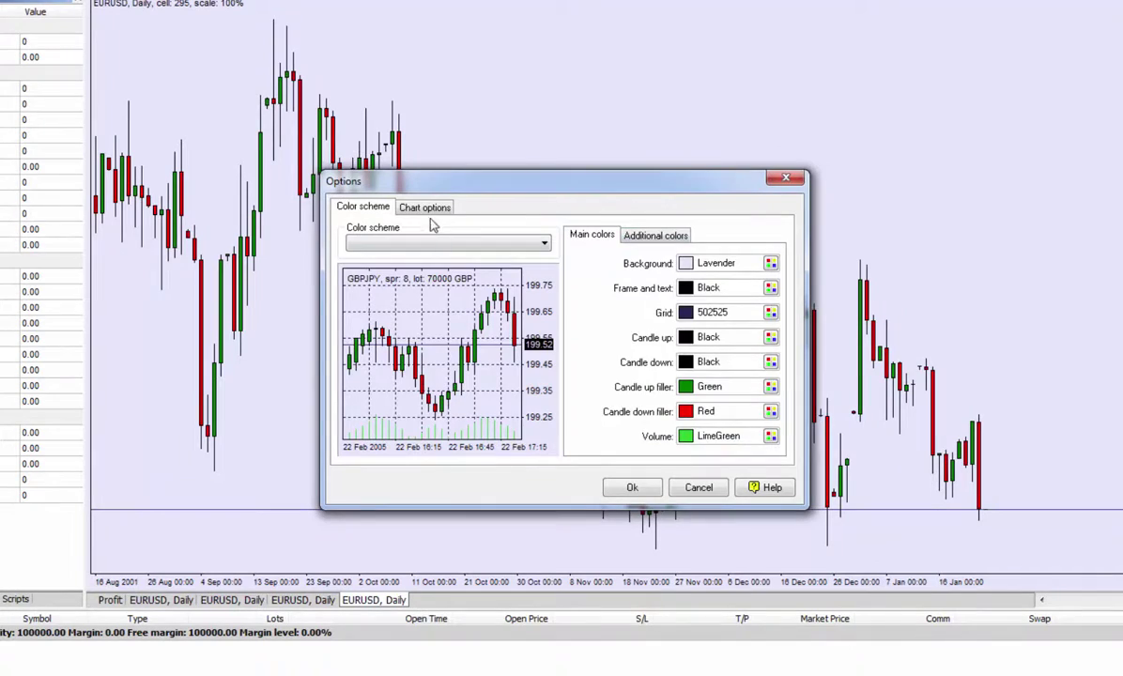
{"action": "left_click", "coordinate": [418, 208]}
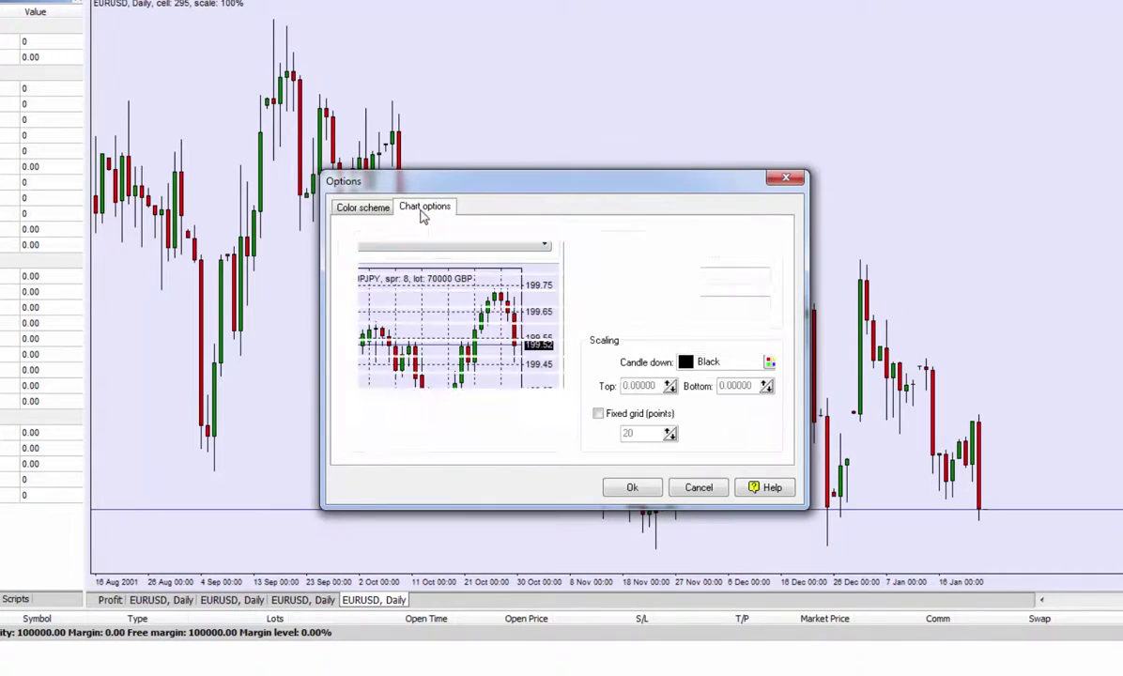
{"action": "left_click", "coordinate": [345, 209]}
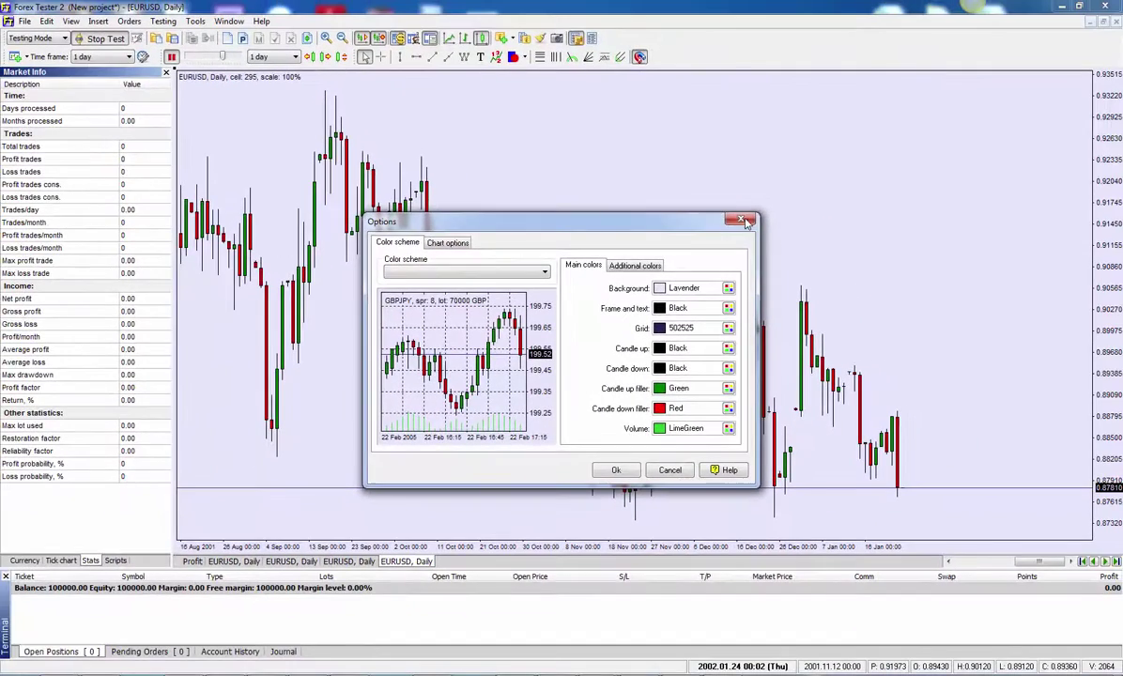
{"action": "left_click", "coordinate": [786, 178]}
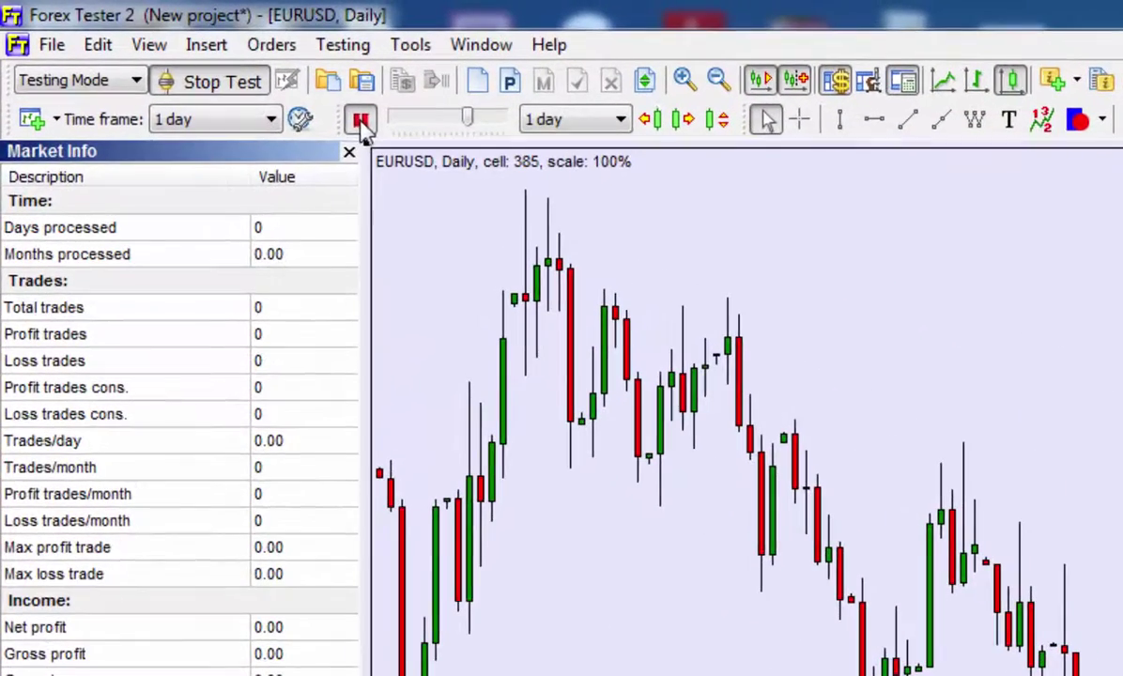
Start the backtest running and try testing steps of 5 mins and 30 mins.
{"action": "left_click", "coordinate": [170, 58]}
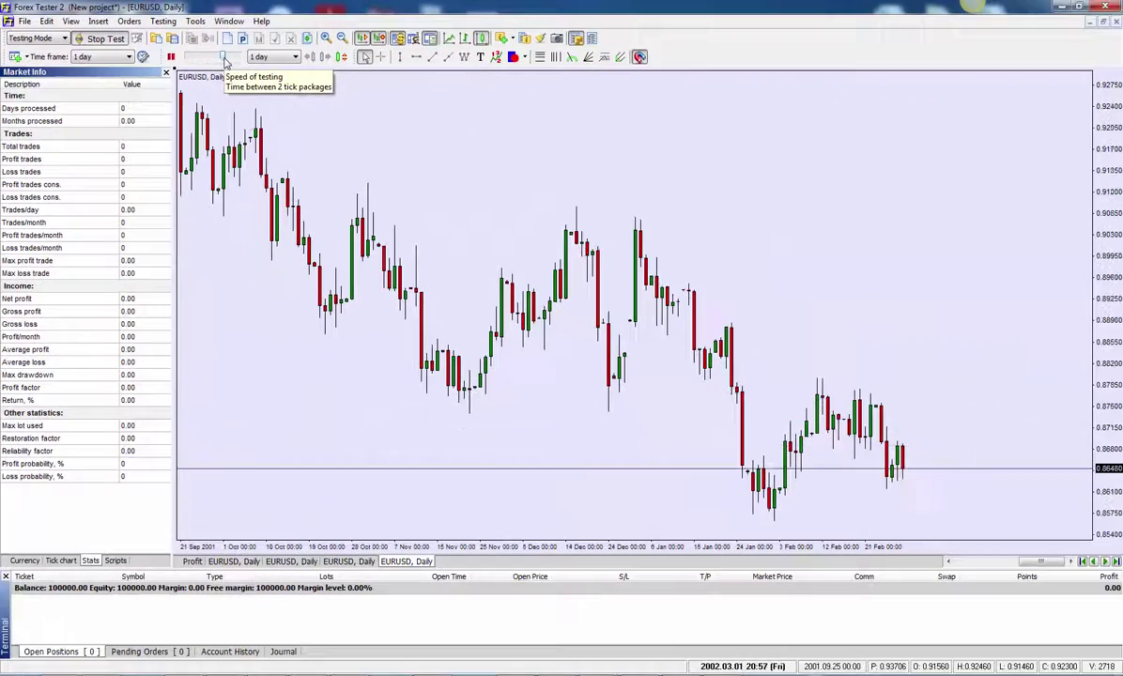
{"action": "left_click", "coordinate": [273, 58]}
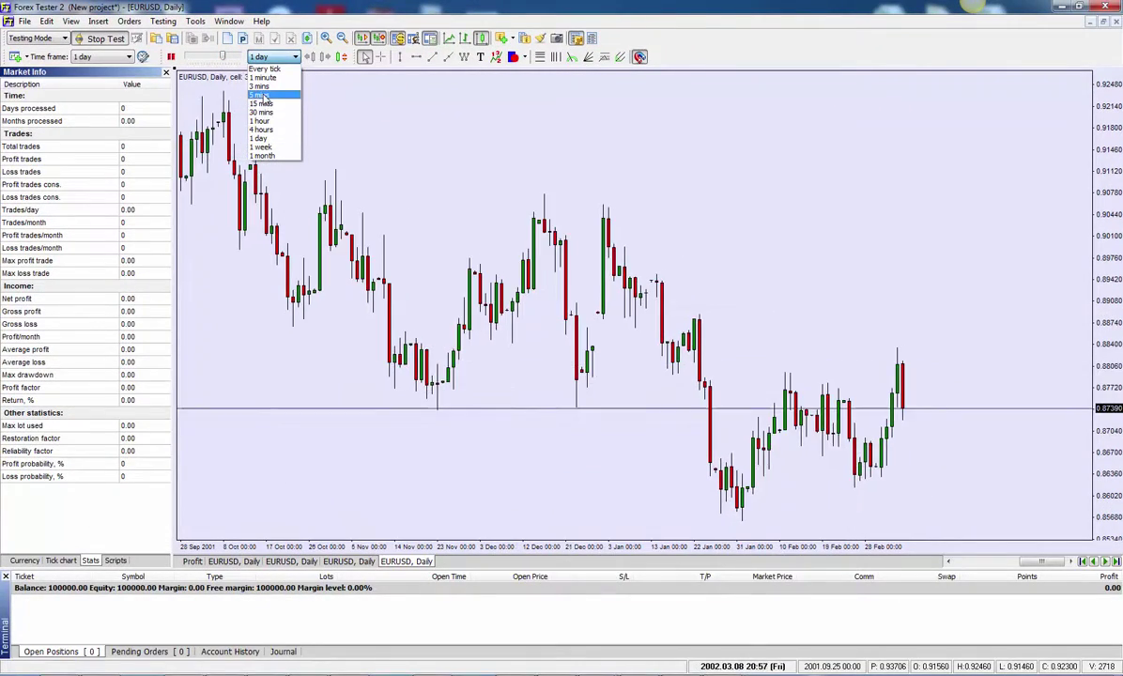
{"action": "left_click", "coordinate": [262, 95]}
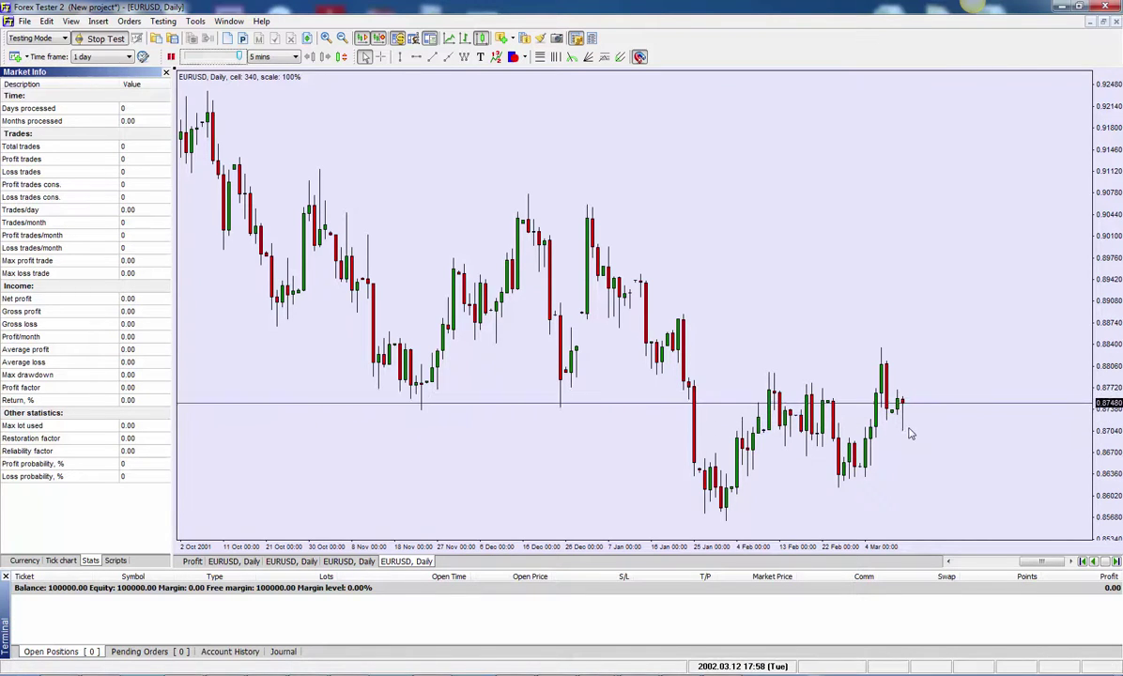
{"action": "left_click", "coordinate": [282, 56]}
{"action": "left_click", "coordinate": [266, 111]}
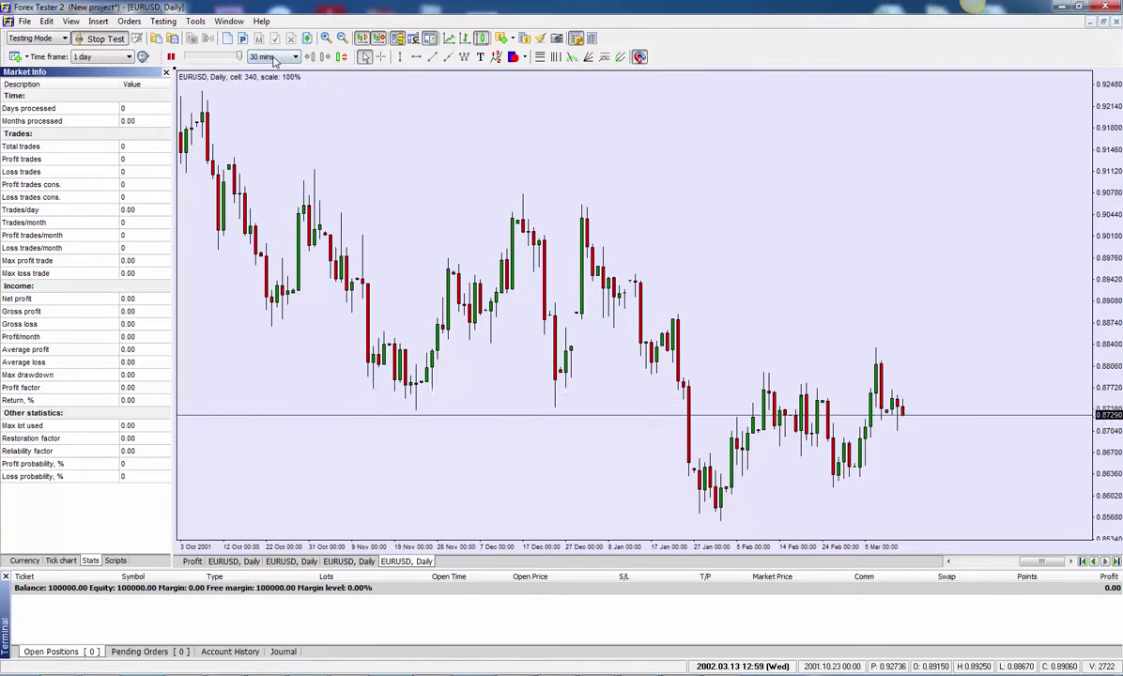
Cycle the testing step through 4 hours and 1 day, settling on 15 mins.
{"action": "left_click", "coordinate": [275, 58]}
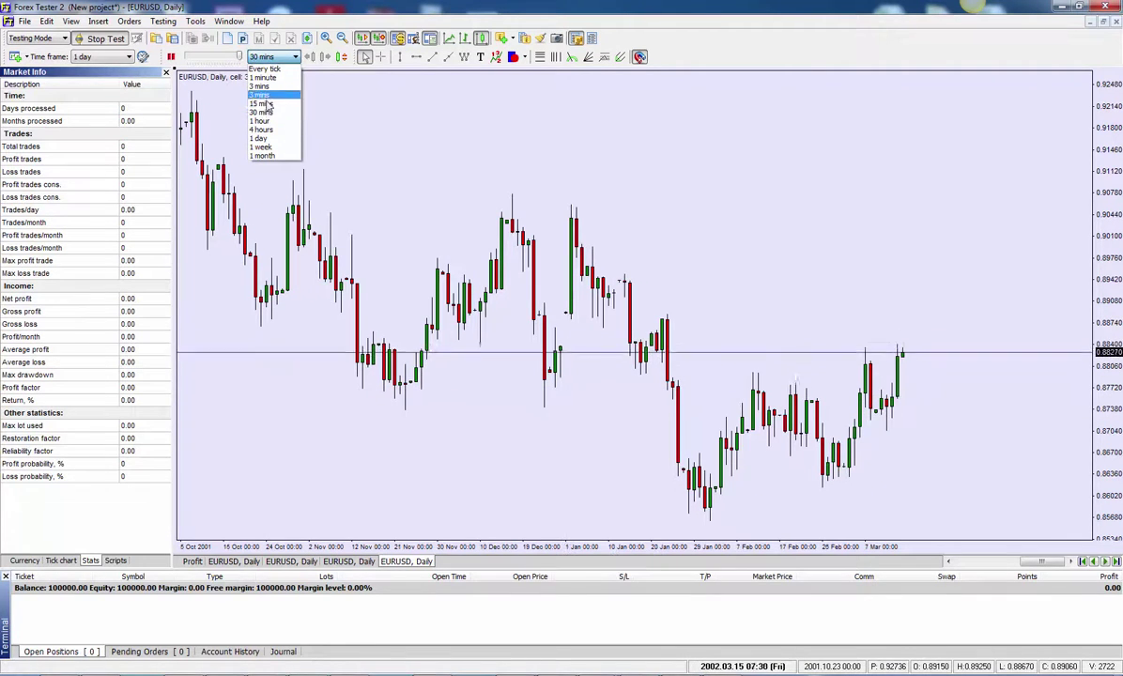
{"action": "left_click", "coordinate": [266, 132]}
{"action": "left_click", "coordinate": [273, 57]}
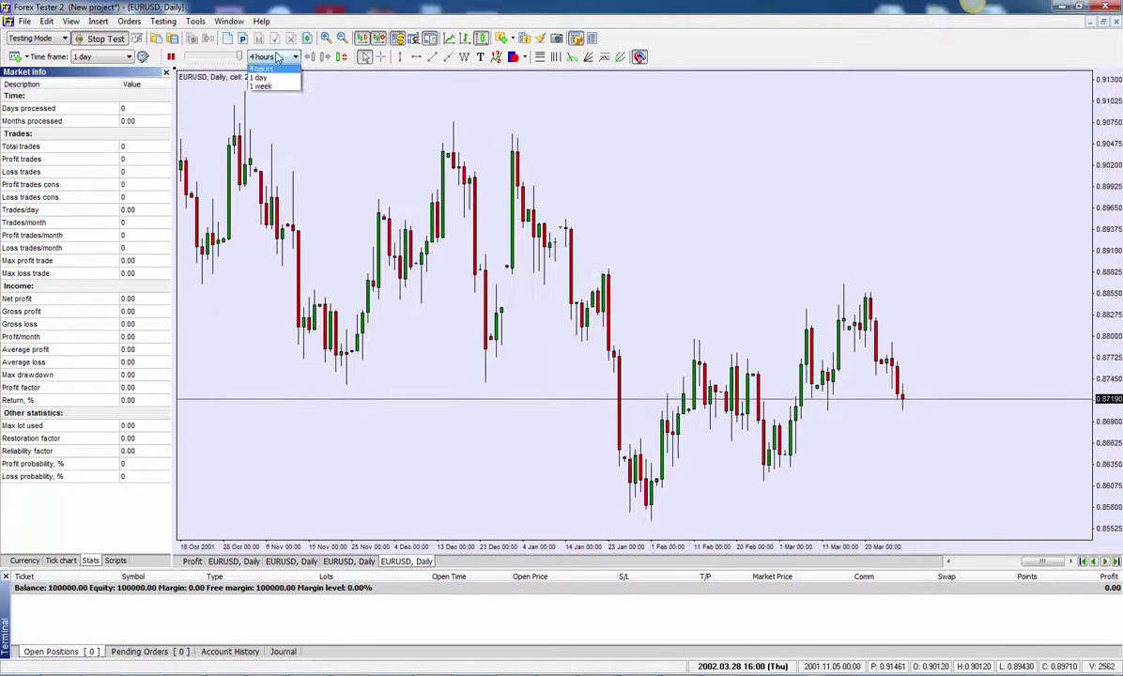
{"action": "left_click", "coordinate": [267, 138]}
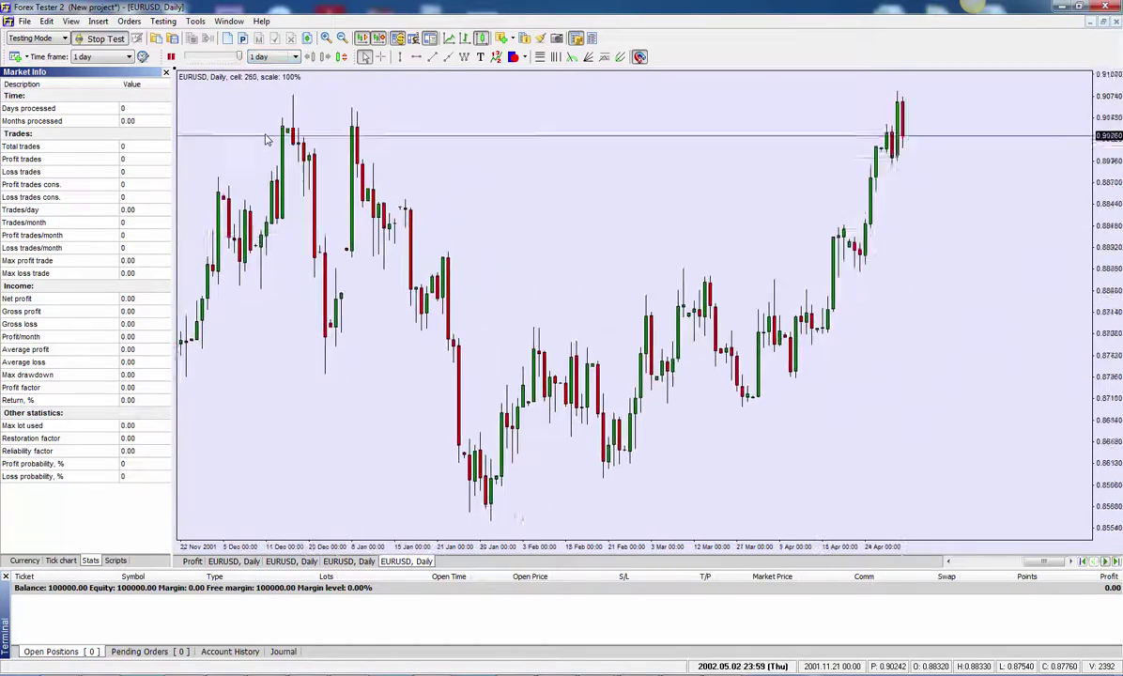
{"action": "left_click", "coordinate": [272, 57]}
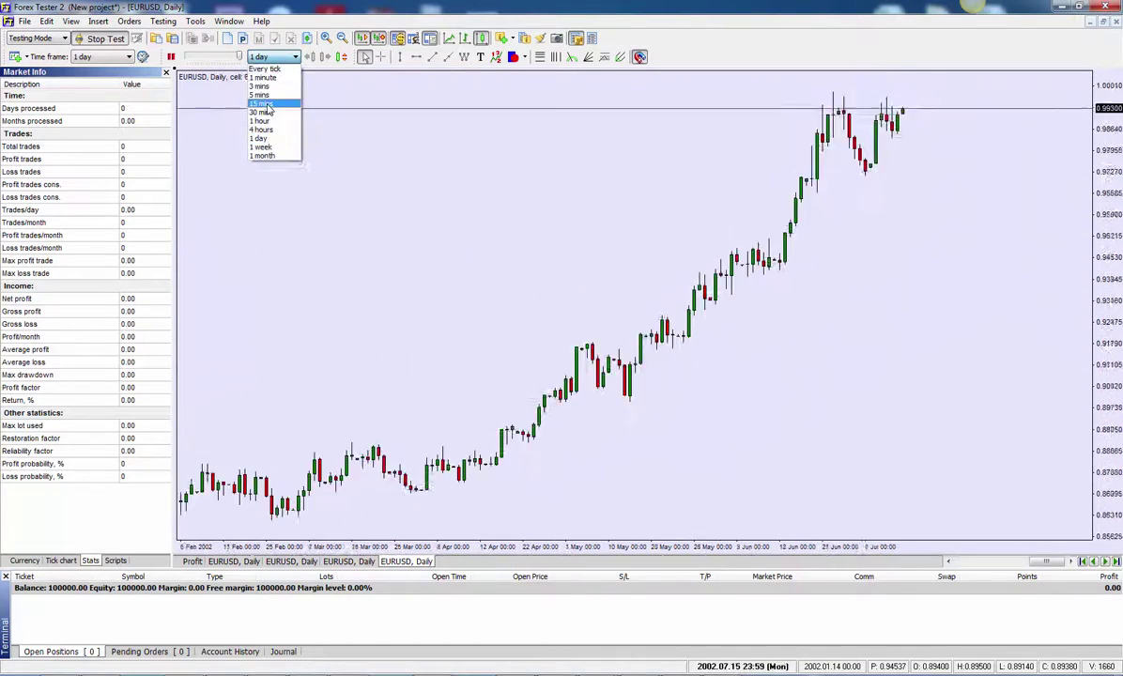
{"action": "left_click", "coordinate": [266, 97]}
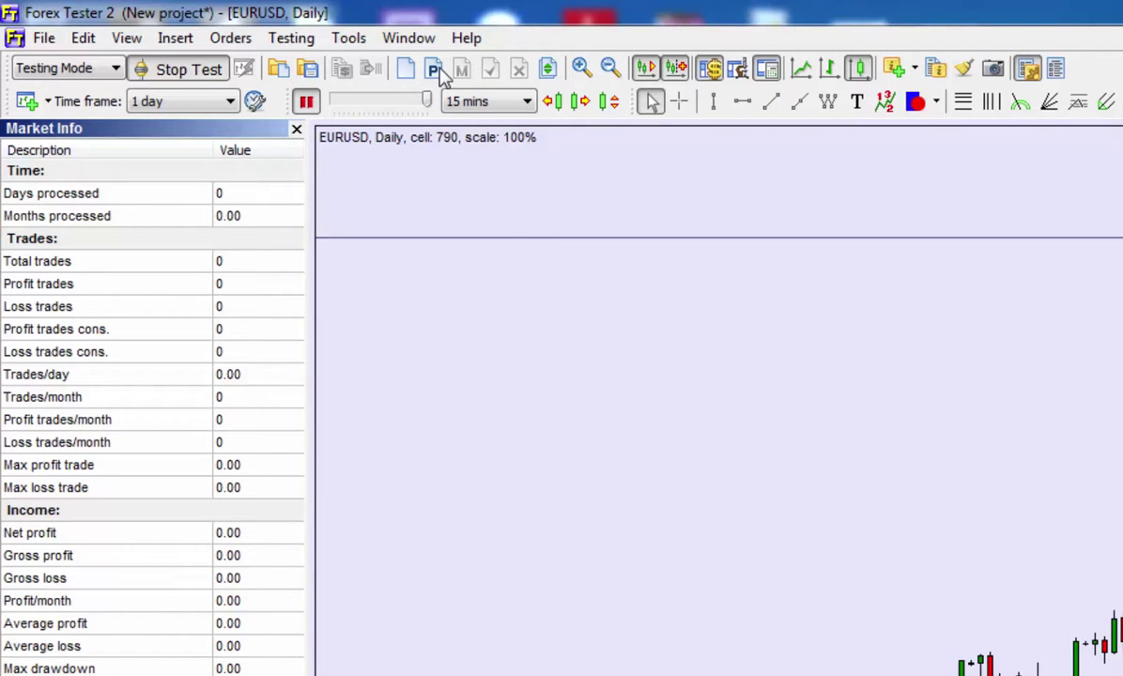
Open a pending Sell Stop order and pick the 1.00144 entry price from the chart.
{"action": "left_click", "coordinate": [434, 70]}
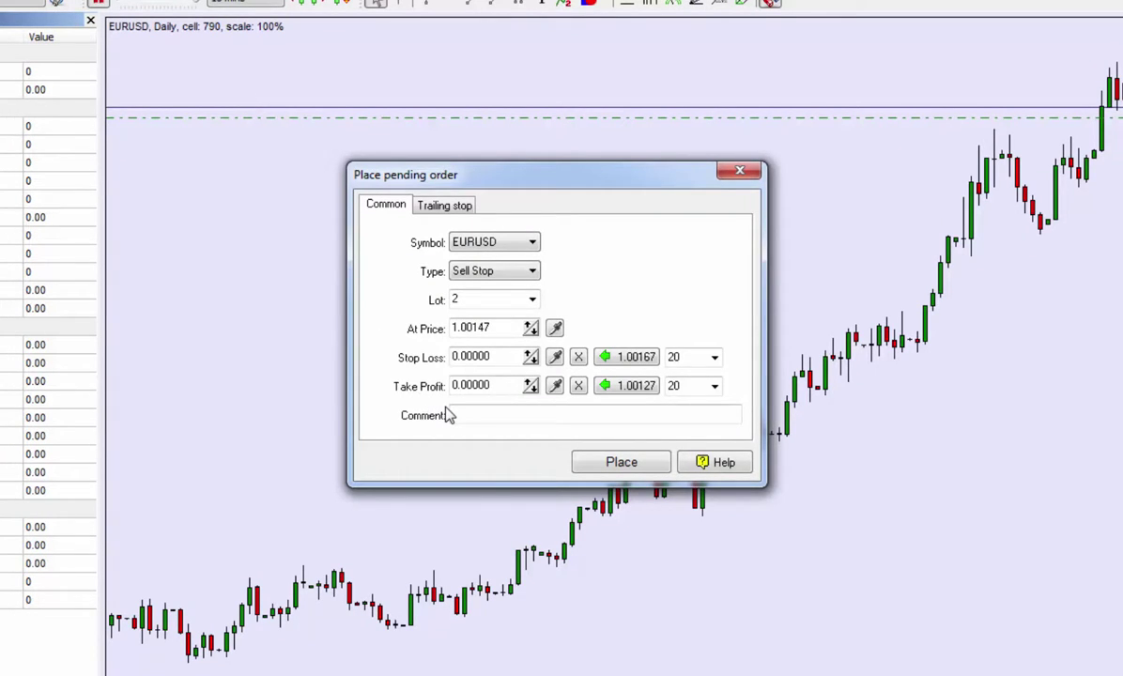
{"action": "left_click", "coordinate": [446, 207]}
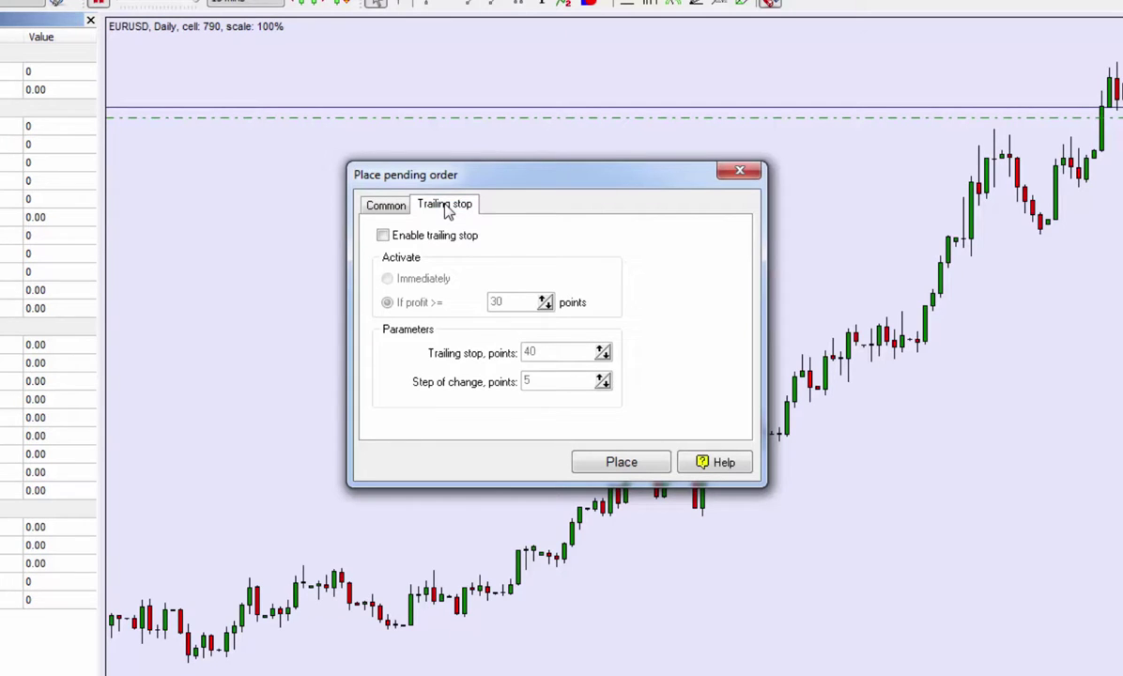
{"action": "left_click", "coordinate": [386, 207]}
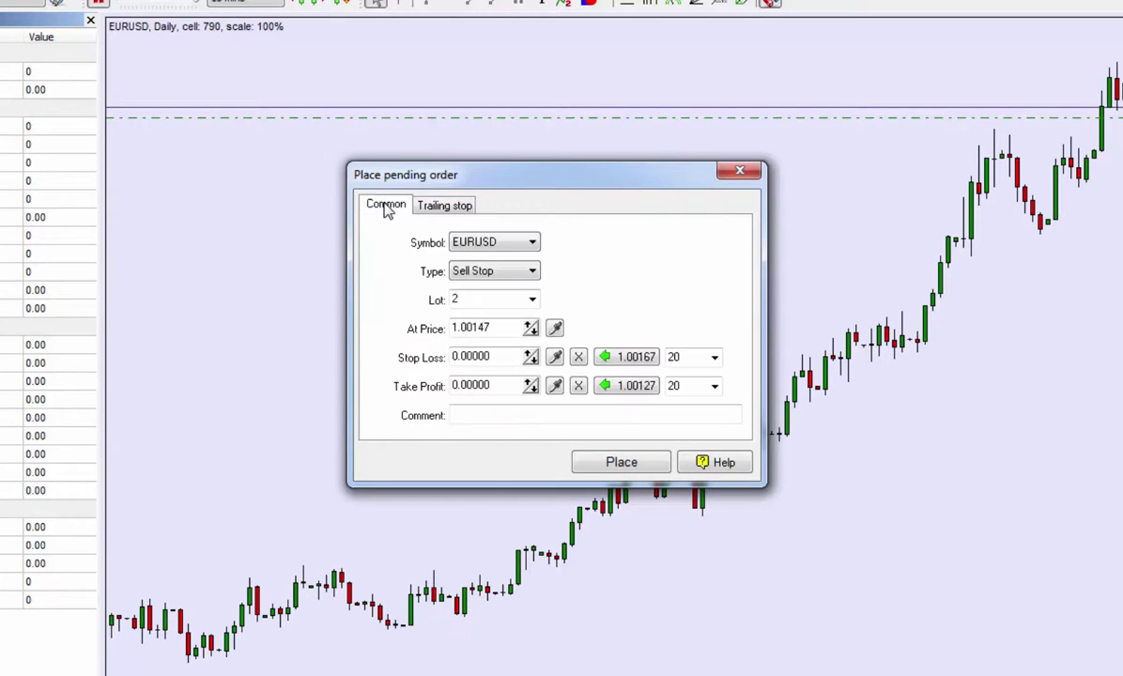
{"action": "left_click", "coordinate": [556, 327]}
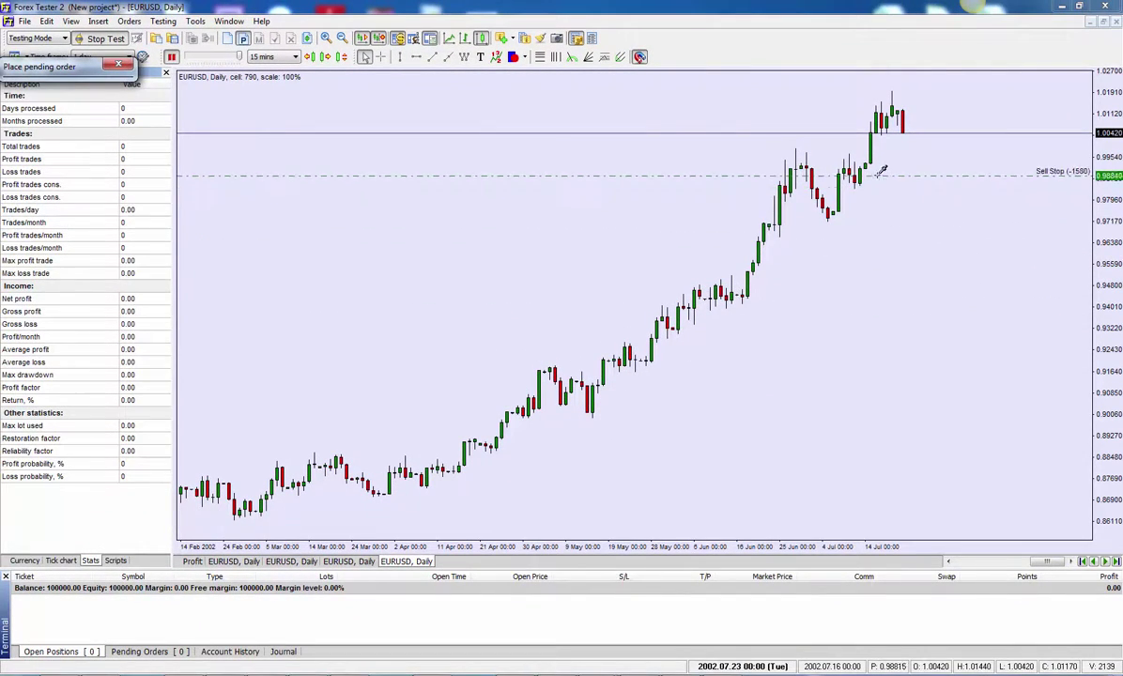
{"action": "left_click", "coordinate": [890, 137]}
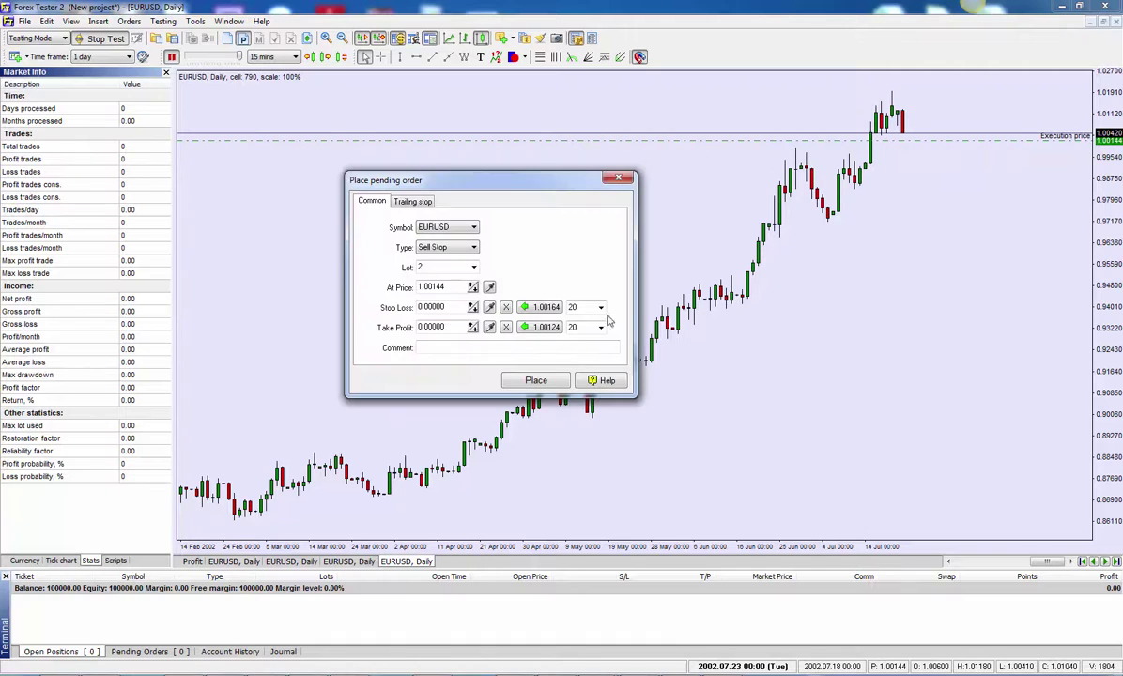
Set stop loss 1.02113 and take profit 0.98249, then place the 2-lot order.
{"action": "left_click", "coordinate": [491, 310]}
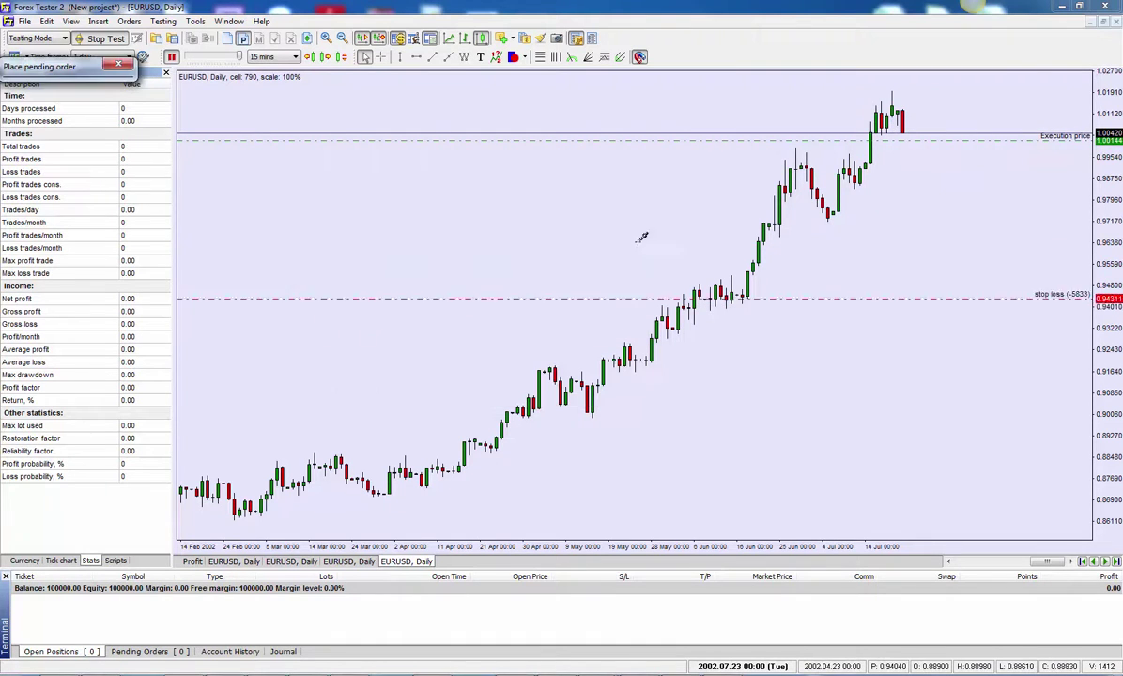
{"action": "left_click", "coordinate": [807, 84]}
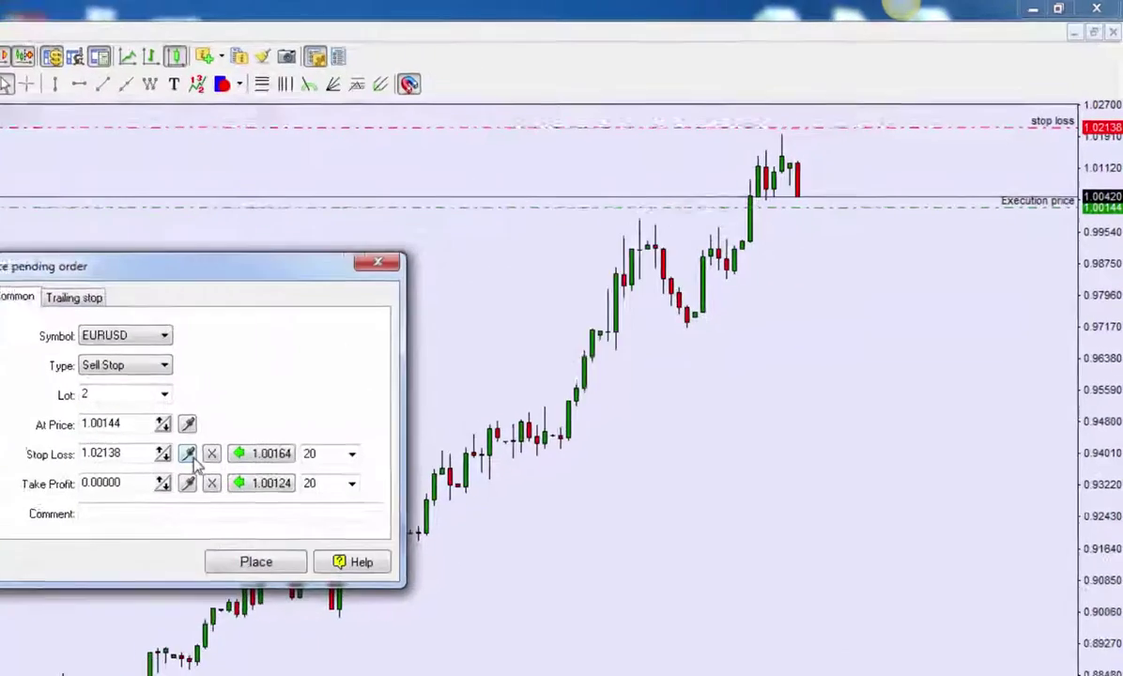
{"action": "left_click", "coordinate": [490, 307]}
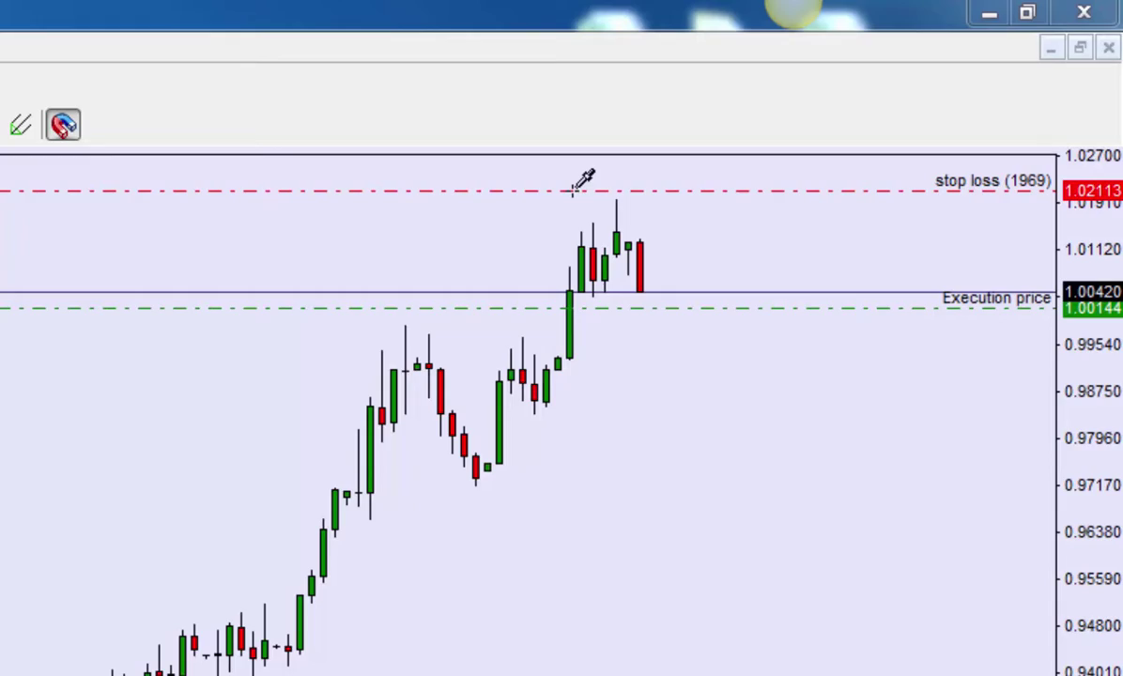
{"action": "left_click", "coordinate": [573, 187]}
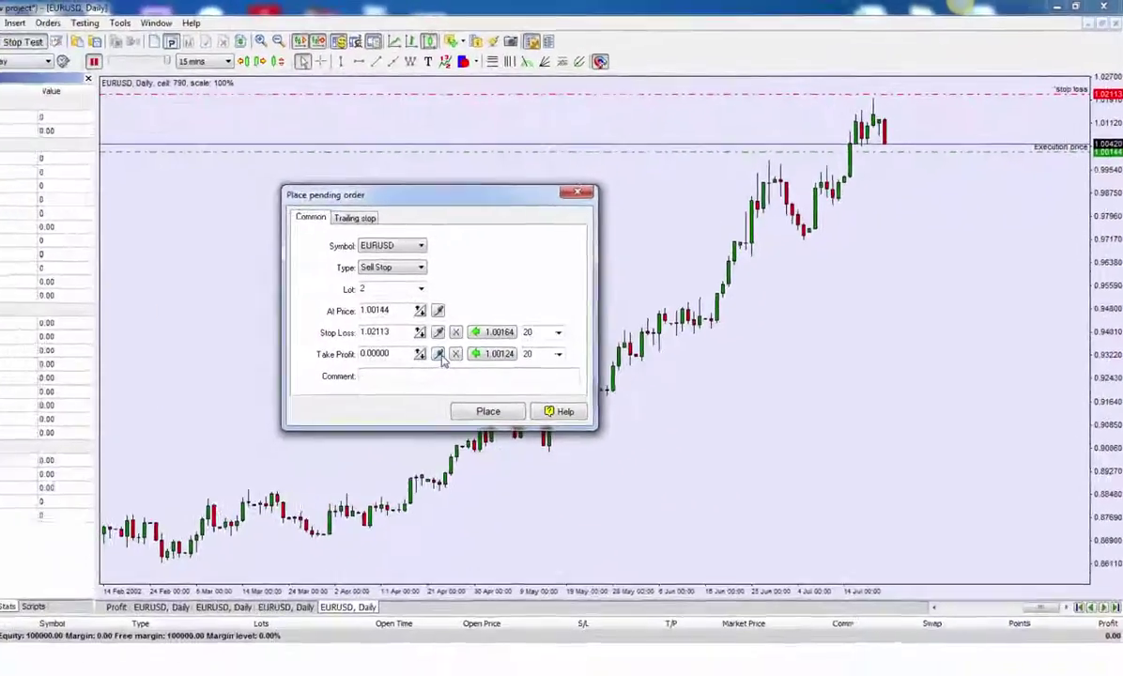
{"action": "left_click", "coordinate": [467, 483]}
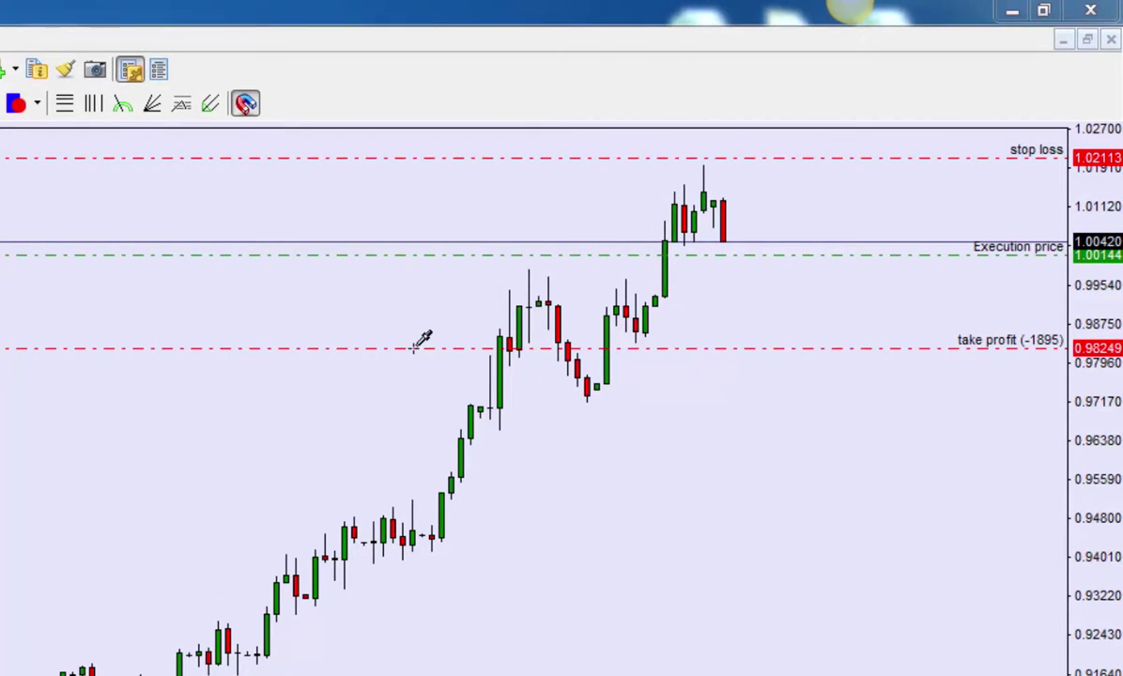
{"action": "left_click", "coordinate": [420, 342]}
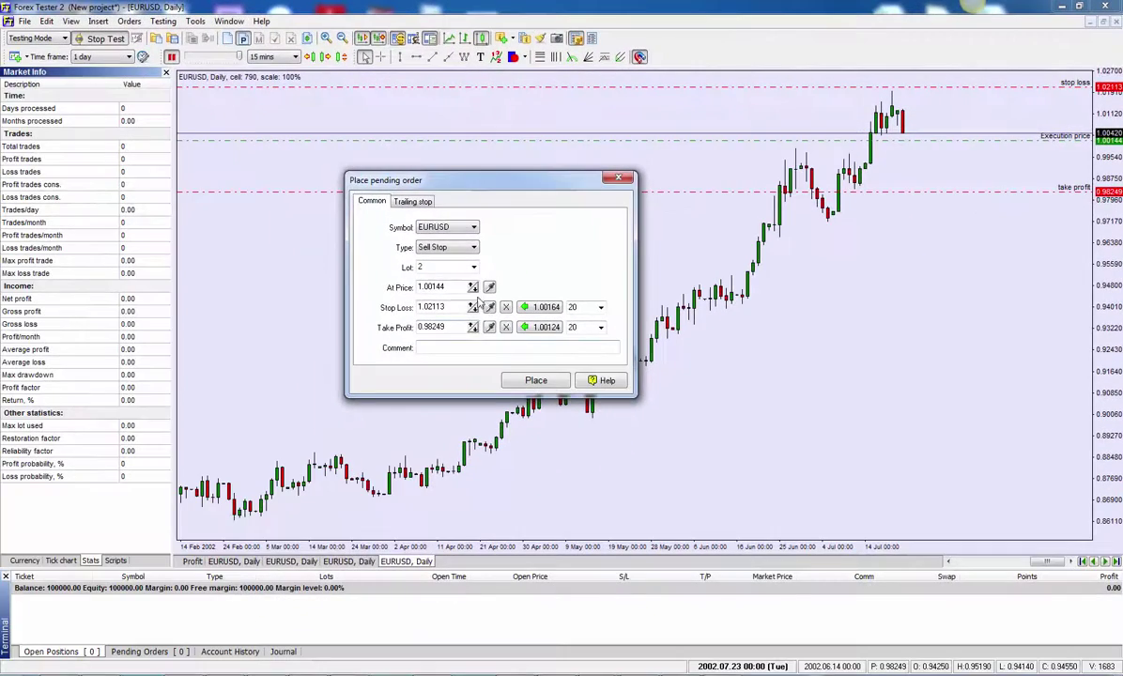
{"action": "left_click", "coordinate": [533, 380]}
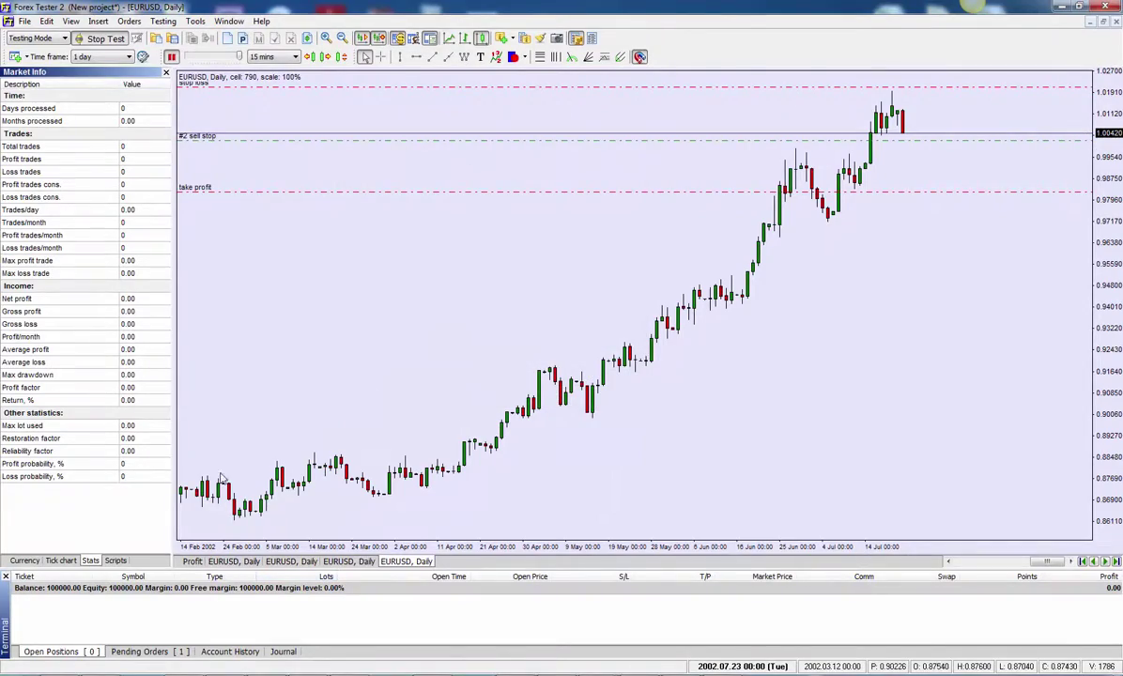
Review the pending EURUSD sell stop, then resume testing until it fills as a 2-lot sell.
{"action": "left_click", "coordinate": [162, 651]}
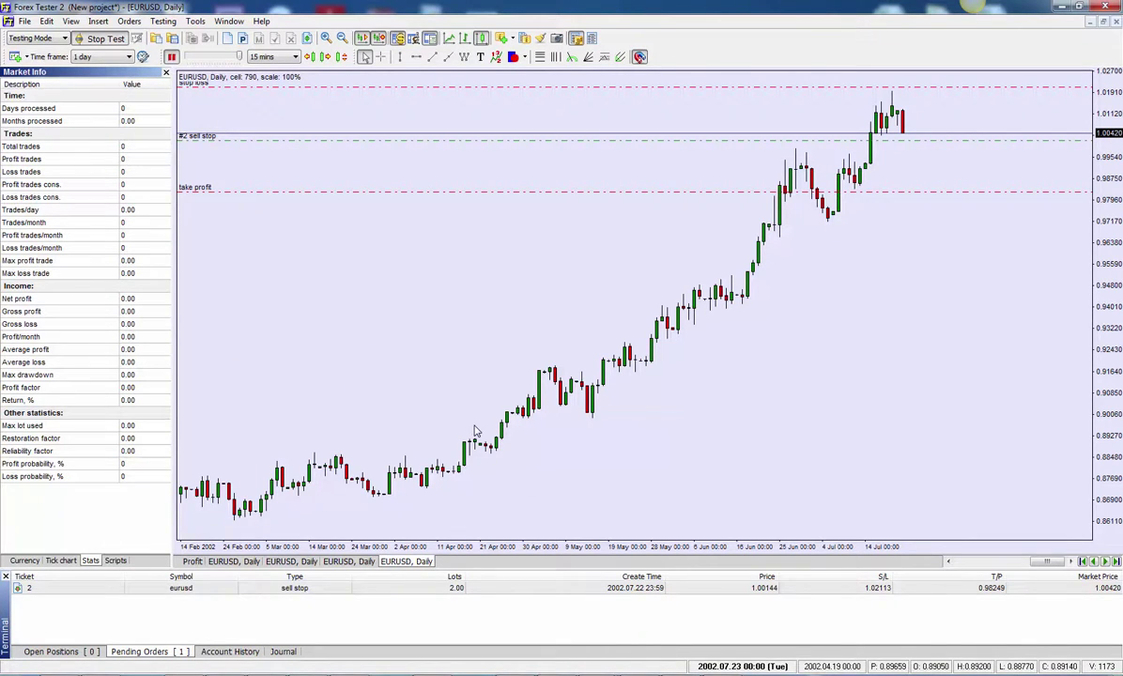
{"action": "left_click", "coordinate": [172, 57]}
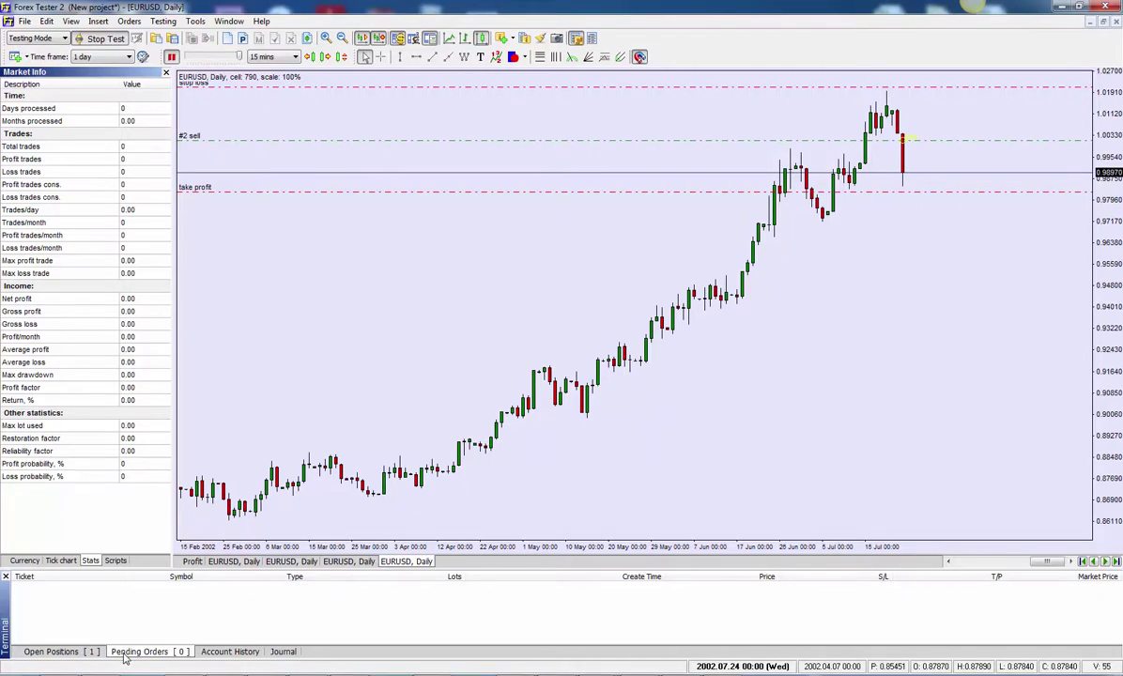
Check the open 2-lot sell, the profit graph, and its 3773.90 take-profit close at 0.98249.
{"action": "left_click", "coordinate": [74, 654]}
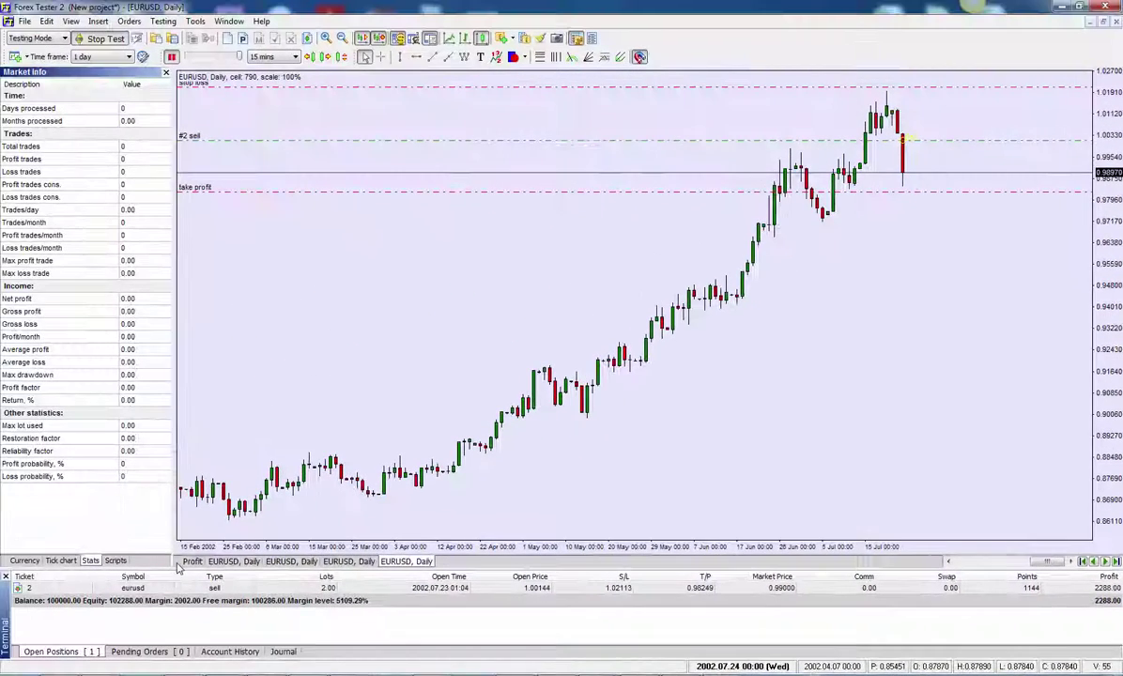
{"action": "left_click", "coordinate": [191, 561]}
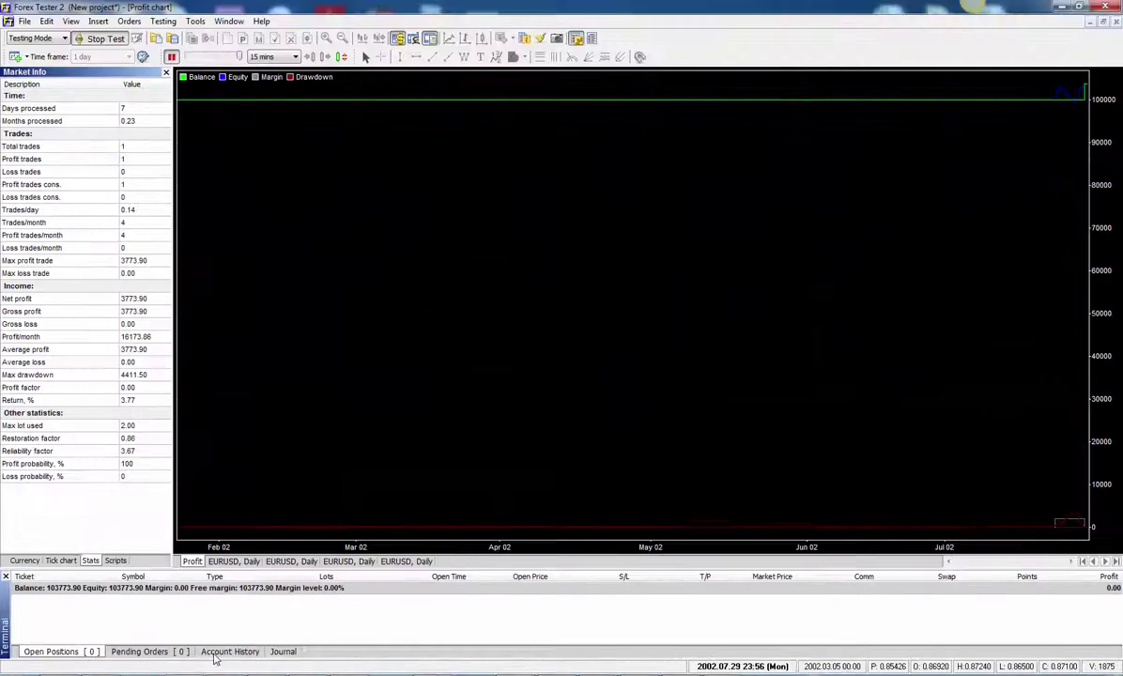
{"action": "left_click", "coordinate": [215, 655]}
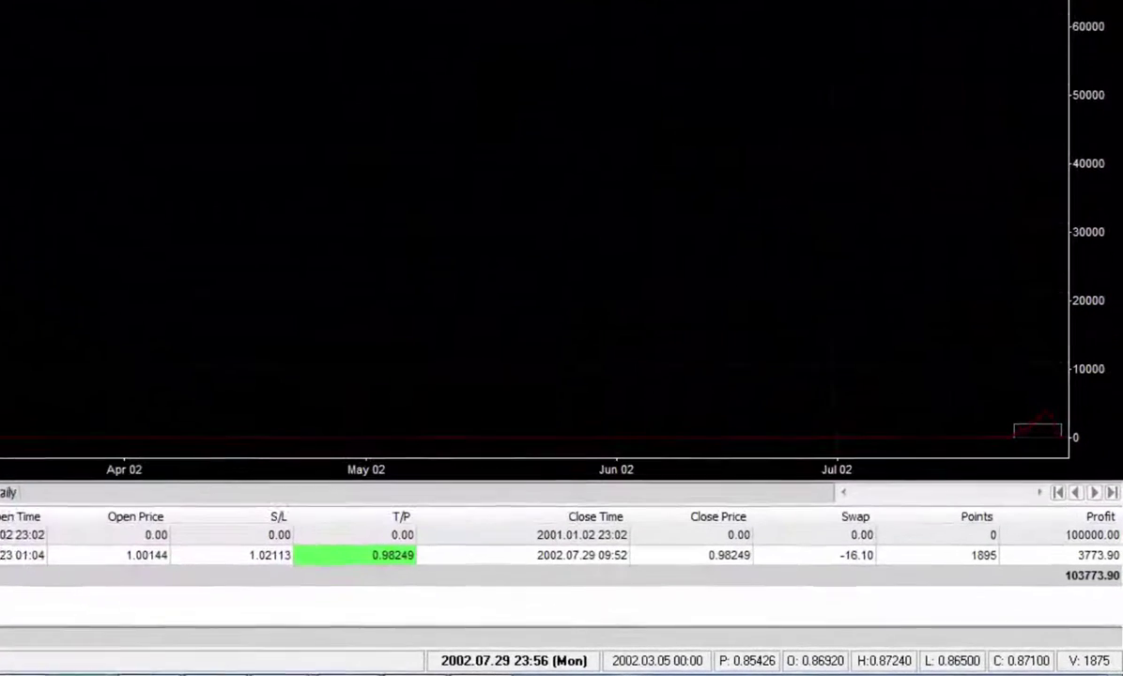